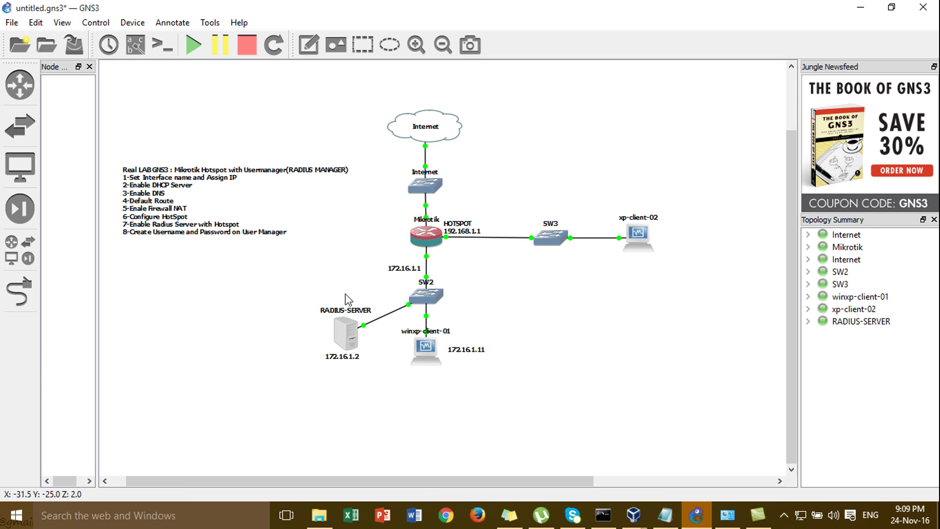
Switch to the winxp-client-01 virtual machine and launch WinBox from its desktop.
mouse_move(428, 297)
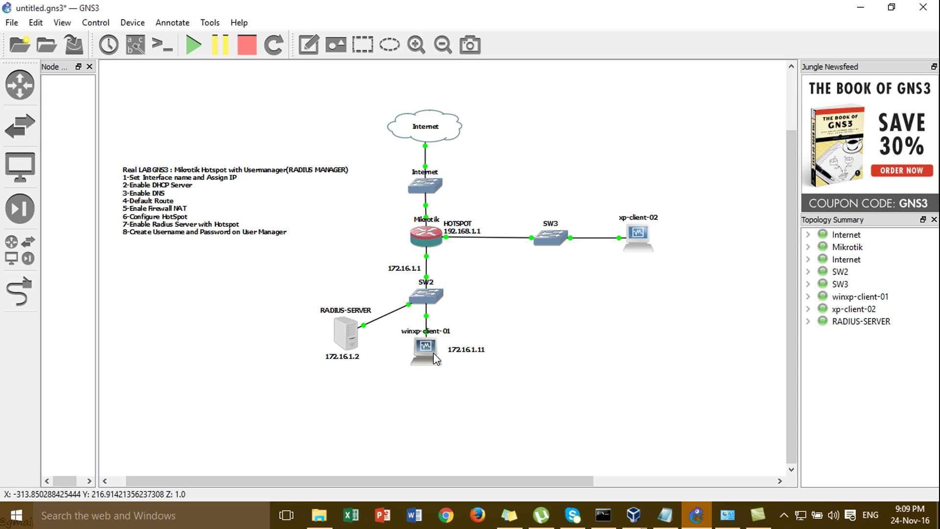
mouse_move(435, 358)
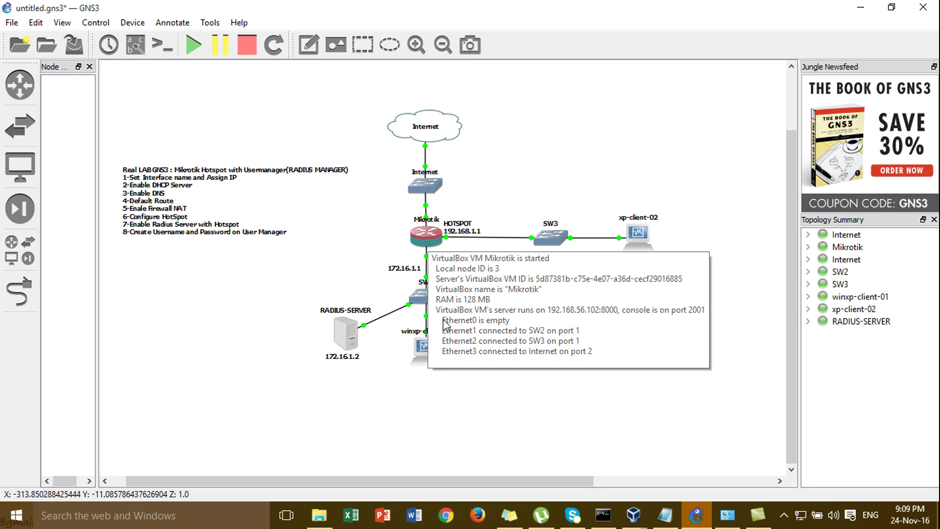
click(633, 515)
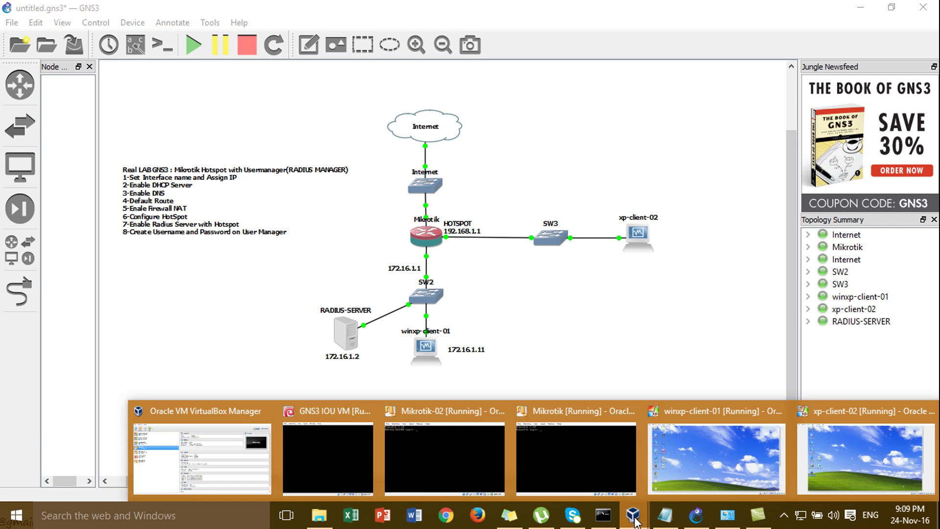
click(694, 440)
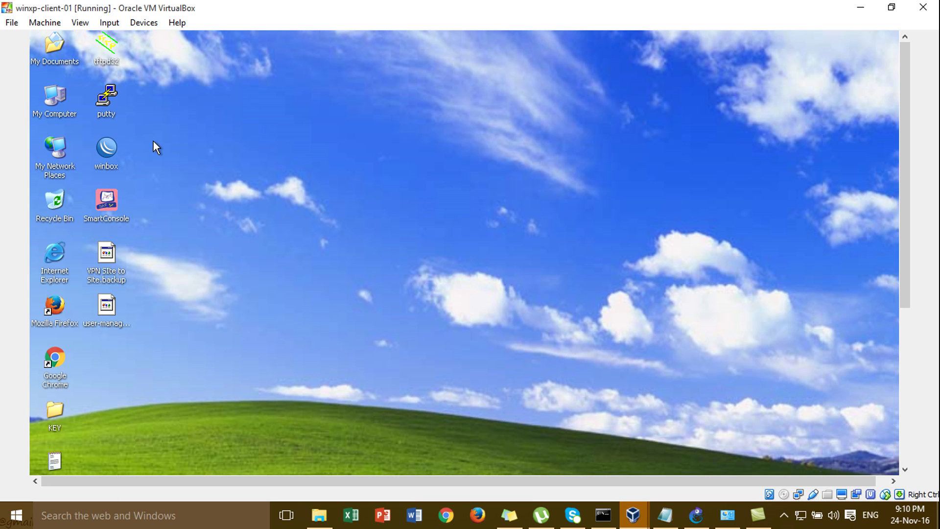
double_click(103, 152)
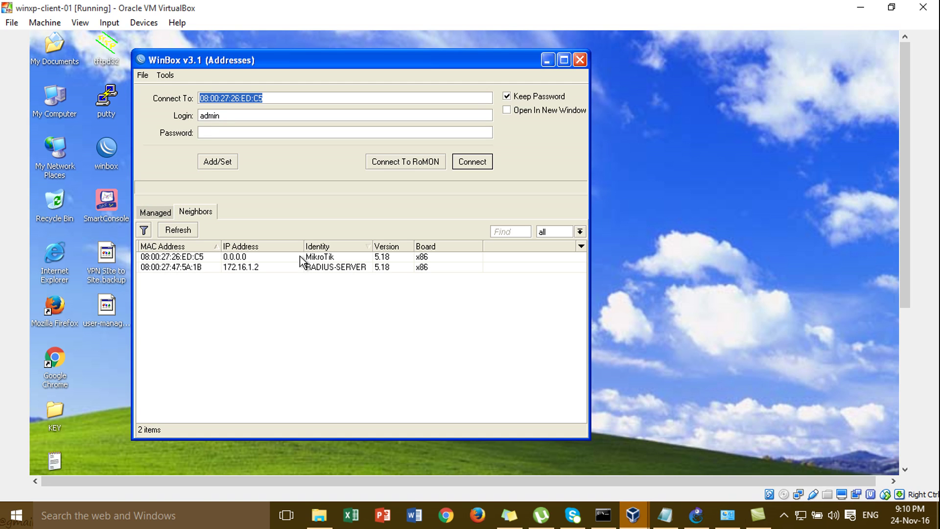
Connect to the neighbor router with identity MikroTik and IP 0.0.0.0, using the admin login.
click(265, 257)
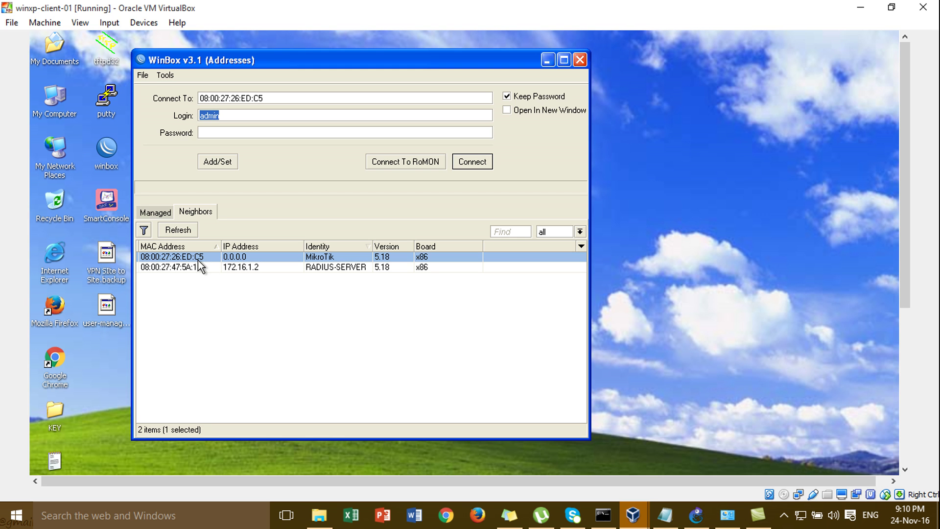
click(253, 267)
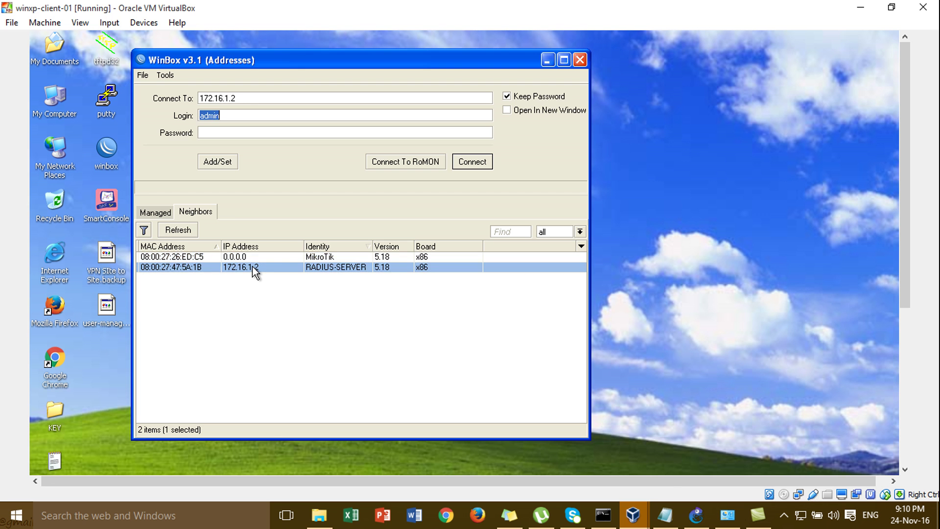
click(696, 514)
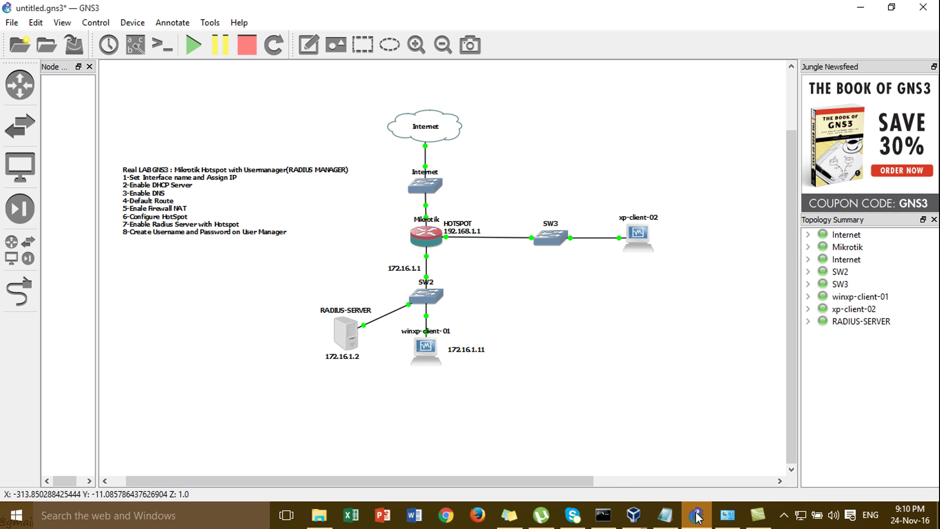
key(alt+Tab)
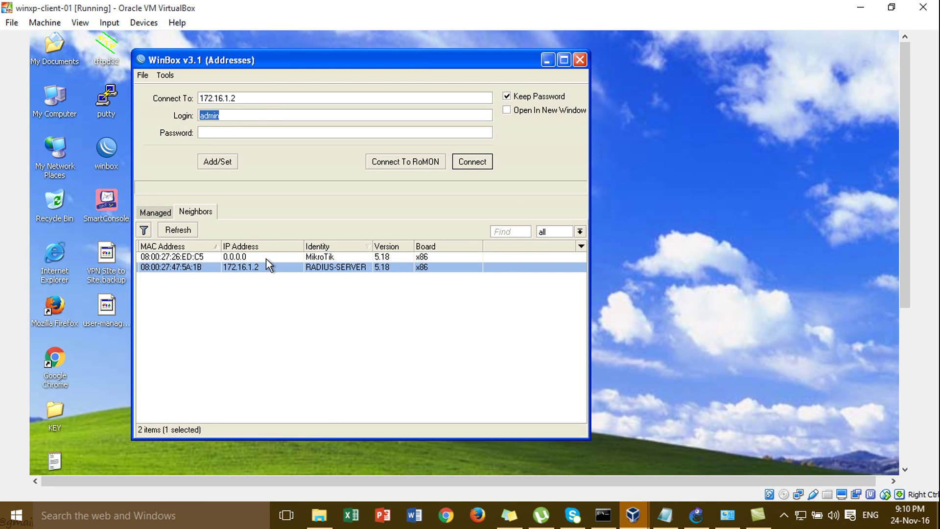
click(267, 258)
click(486, 167)
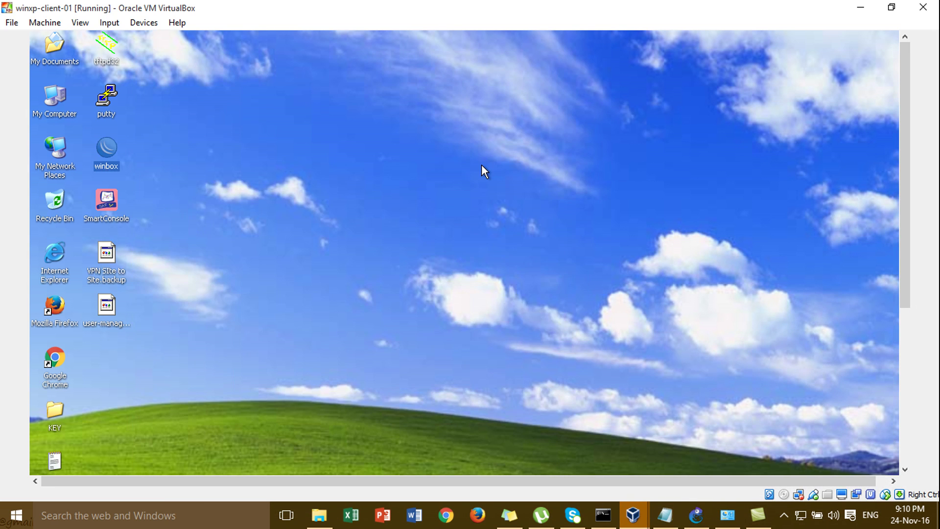
Remove the RouterOS default configuration from the router and maximize its WinBox window.
drag(507, 259, 507, 86)
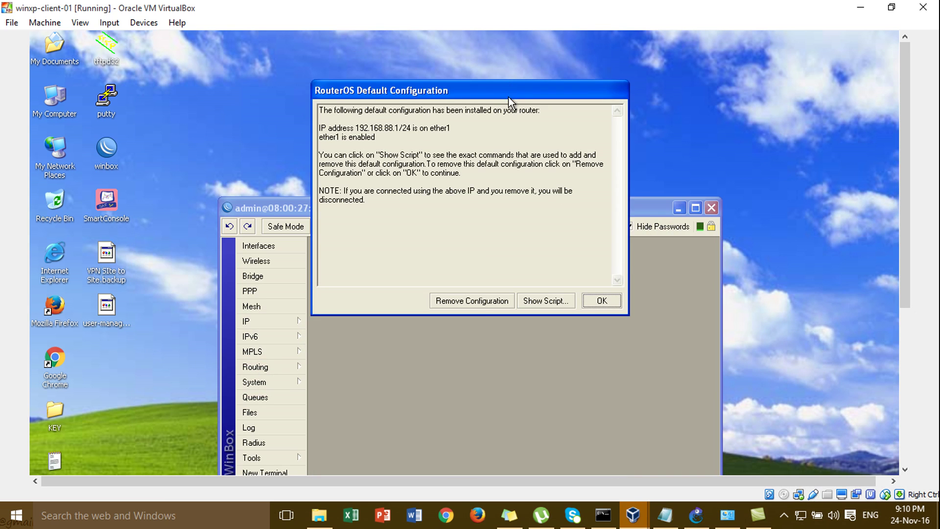
click(483, 300)
drag(539, 213, 497, 108)
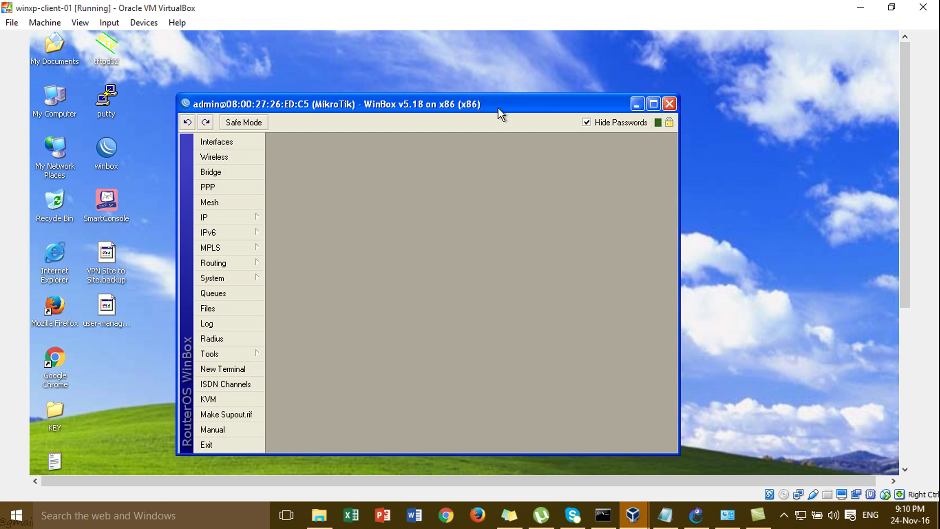
click(653, 104)
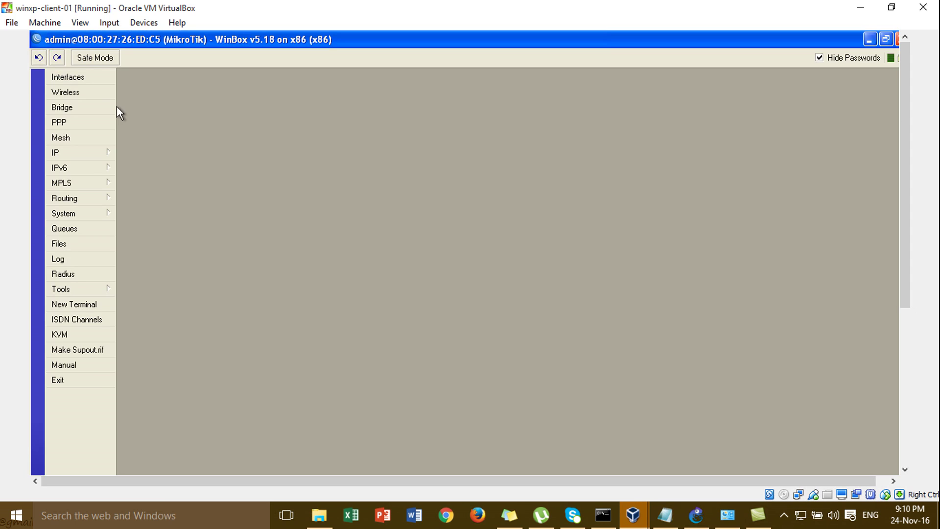
Open the router's interface list and rename interface ether2 to ether2-LAN.
click(99, 81)
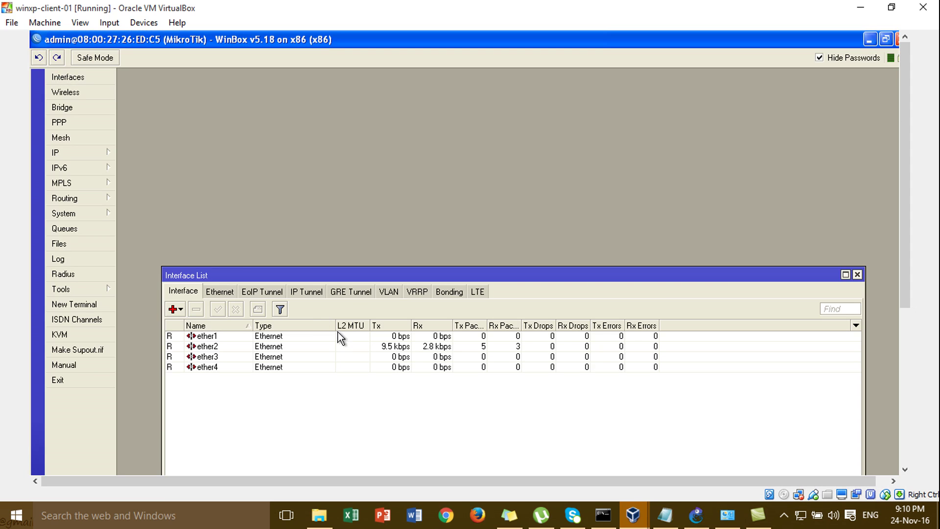
drag(358, 277, 319, 118)
double_click(299, 190)
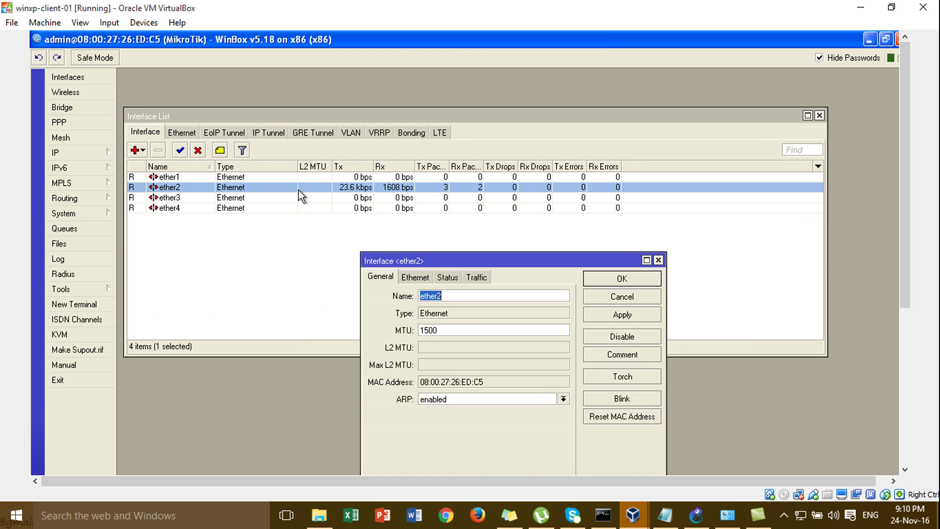
click(450, 296)
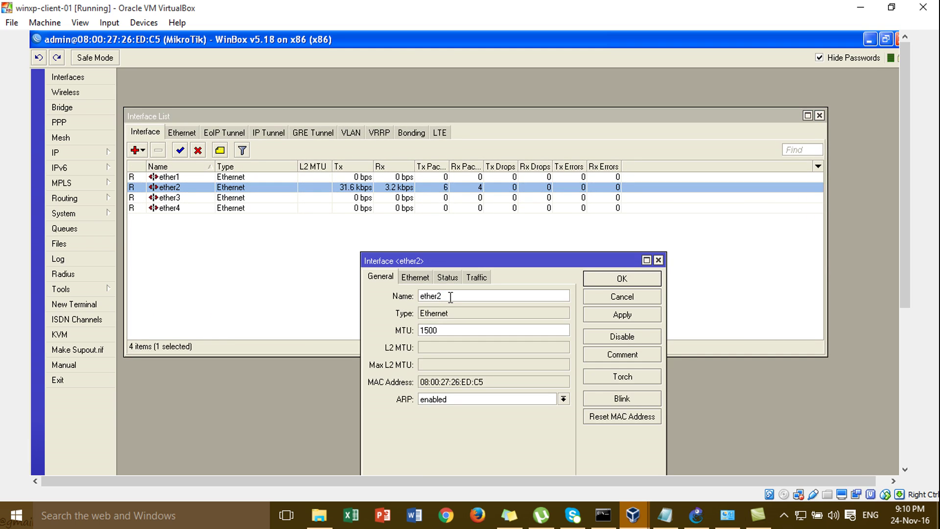
text(-LAN)
click(622, 278)
Rename interface ether3 to ether3-Hotspot, checking the link against the GNS3 topology before applying it.
double_click(274, 197)
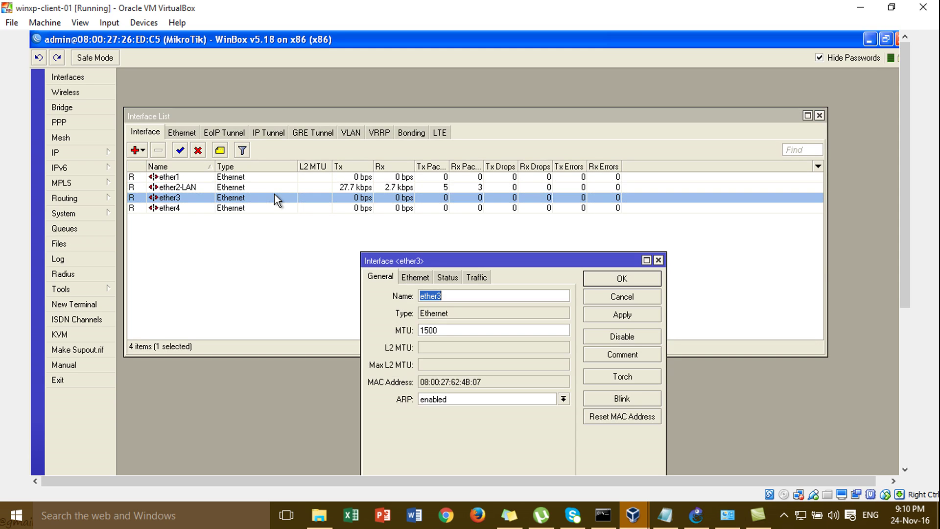
click(447, 291)
text(-H)
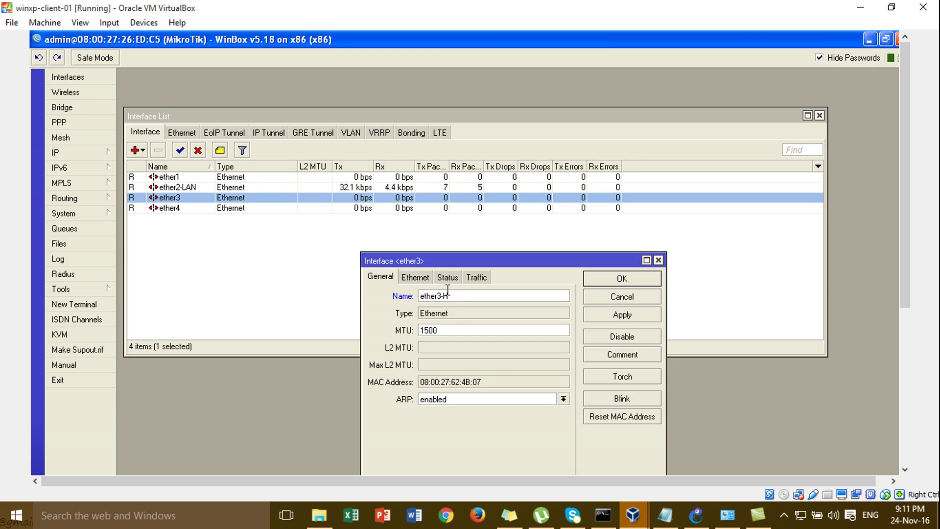
text(OTs)
click(696, 515)
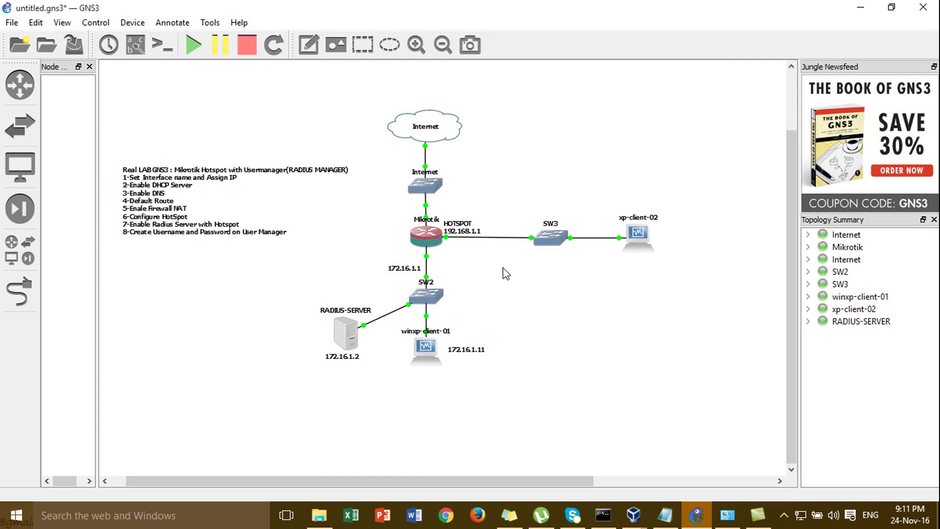
click(699, 518)
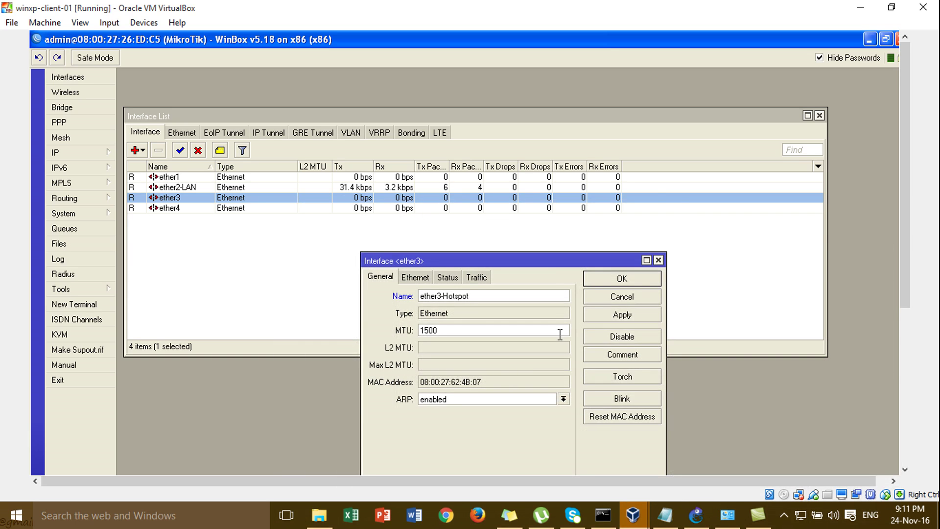
click(620, 279)
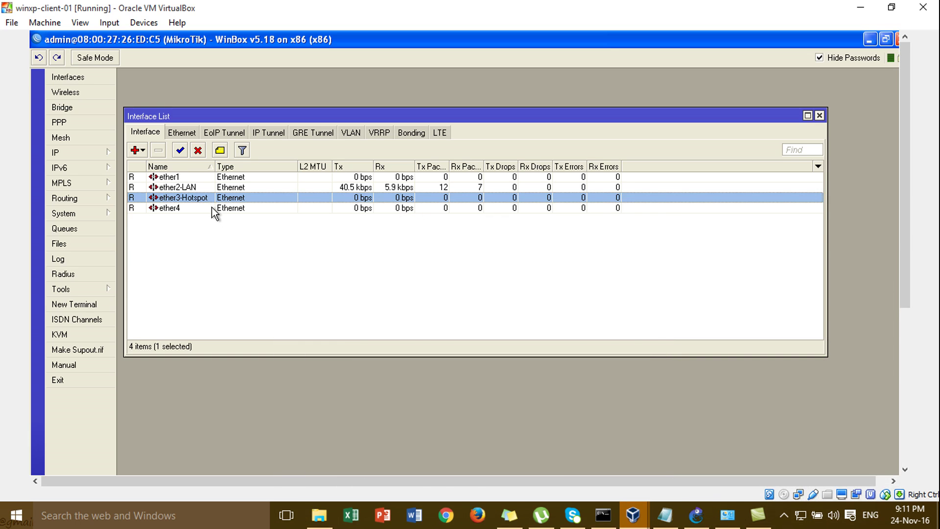
Rename interface ether4 to ether4-WAN and apply the change.
double_click(211, 207)
click(480, 297)
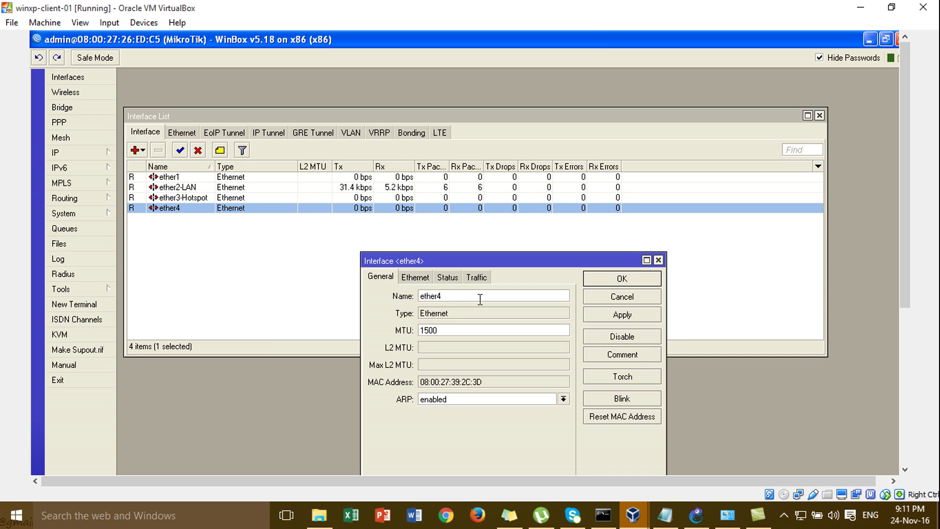
text(-WAN)
click(614, 315)
click(621, 278)
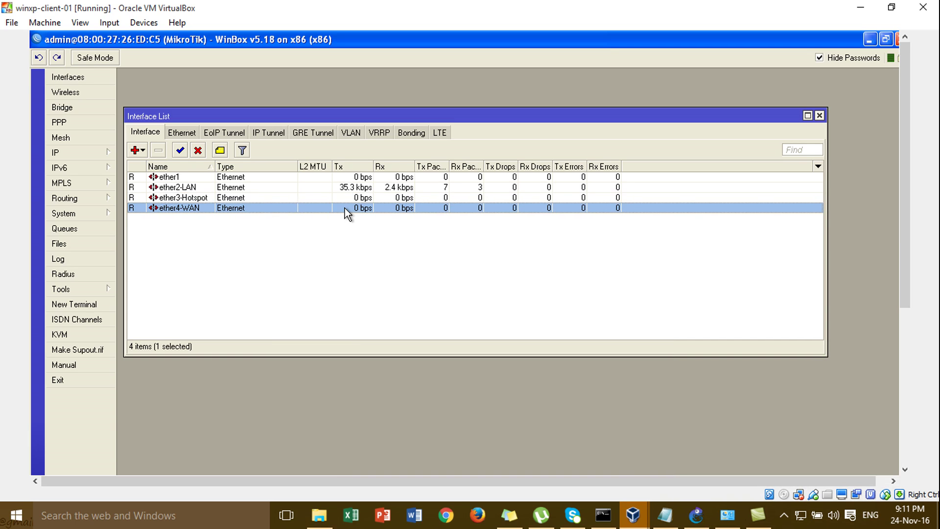
Disable the unused ether1 interface in the router's interface list.
click(197, 178)
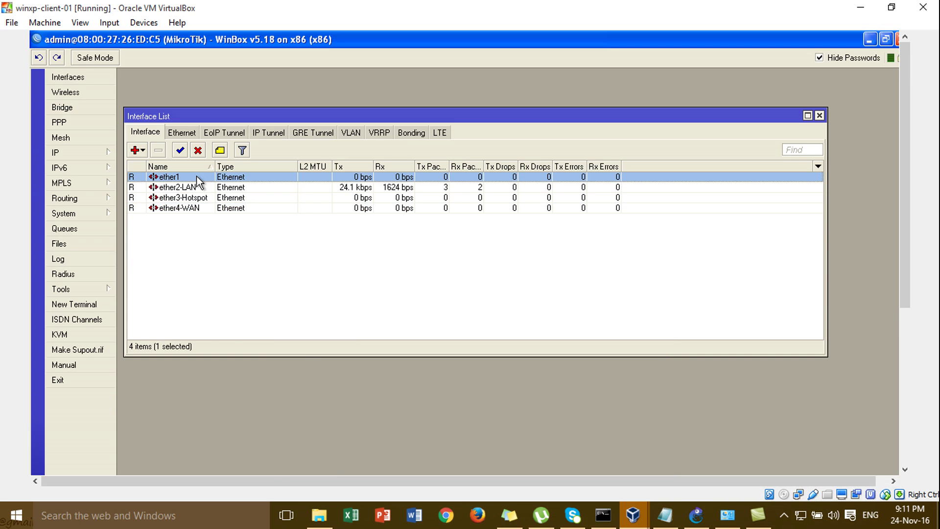
right_click(198, 179)
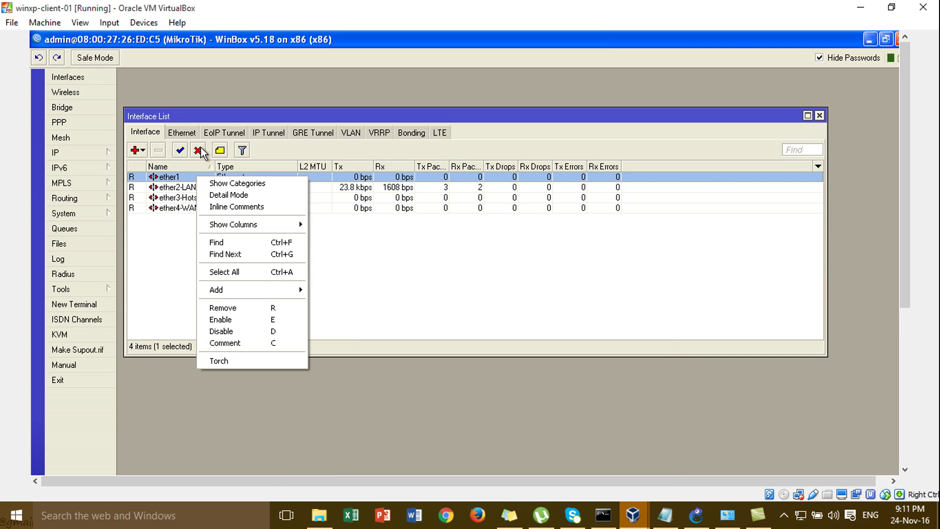
click(198, 150)
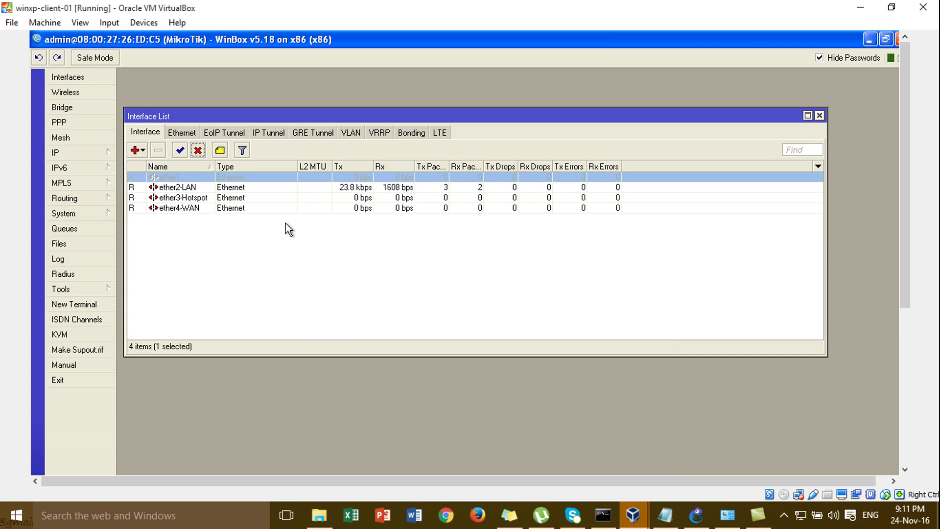
click(222, 189)
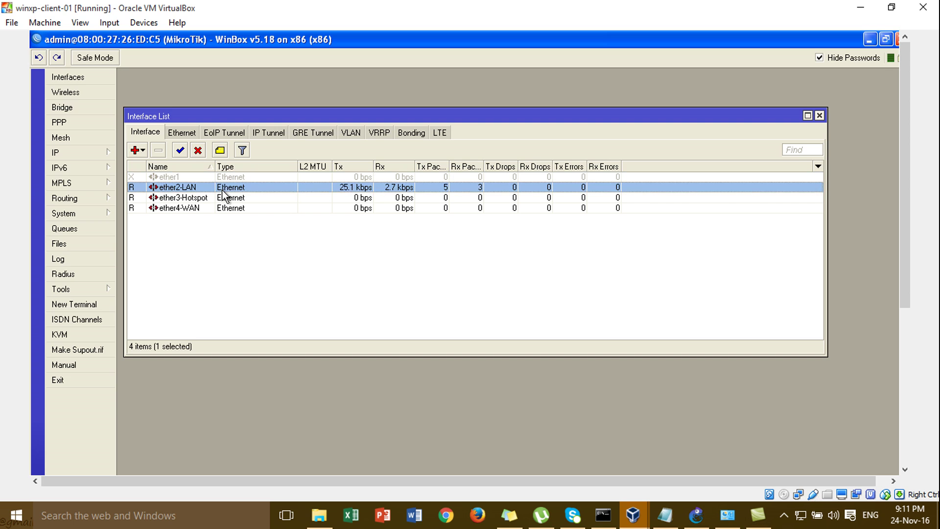
click(225, 208)
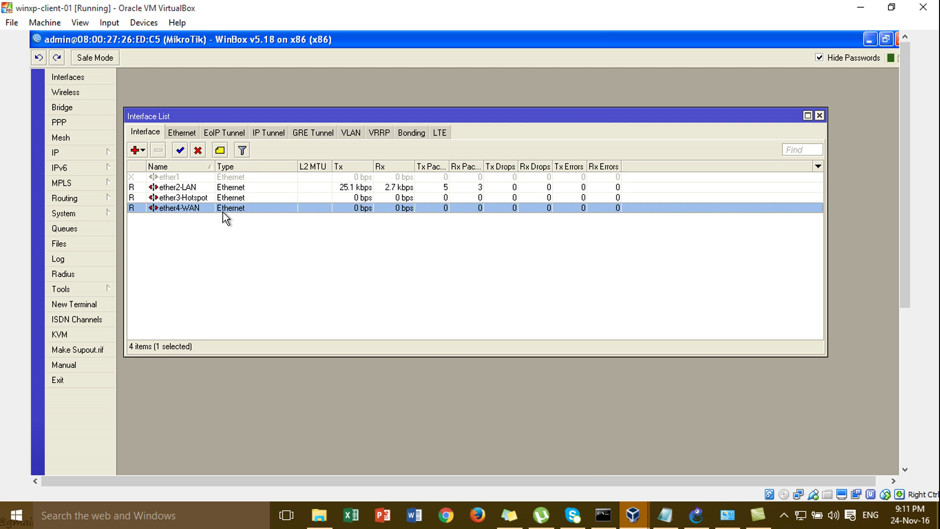
Switch to GNS3, show the interface labels on the topology, and reposition the Mikrotik router's e2 and e3 labels slightly.
click(695, 520)
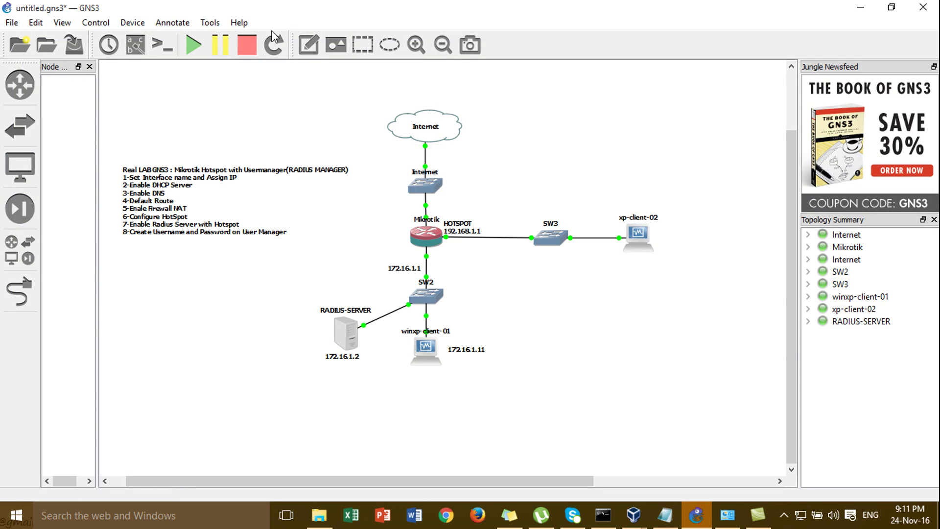
click(132, 46)
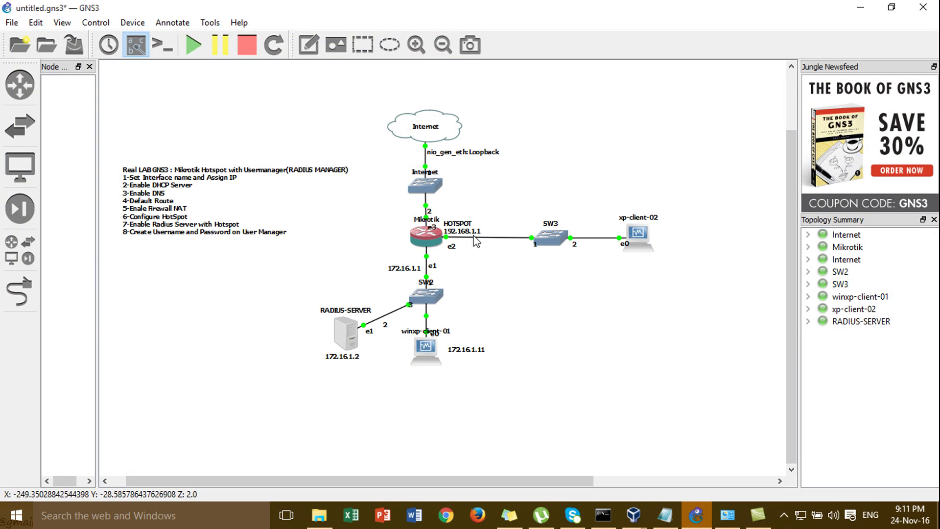
drag(451, 248, 452, 243)
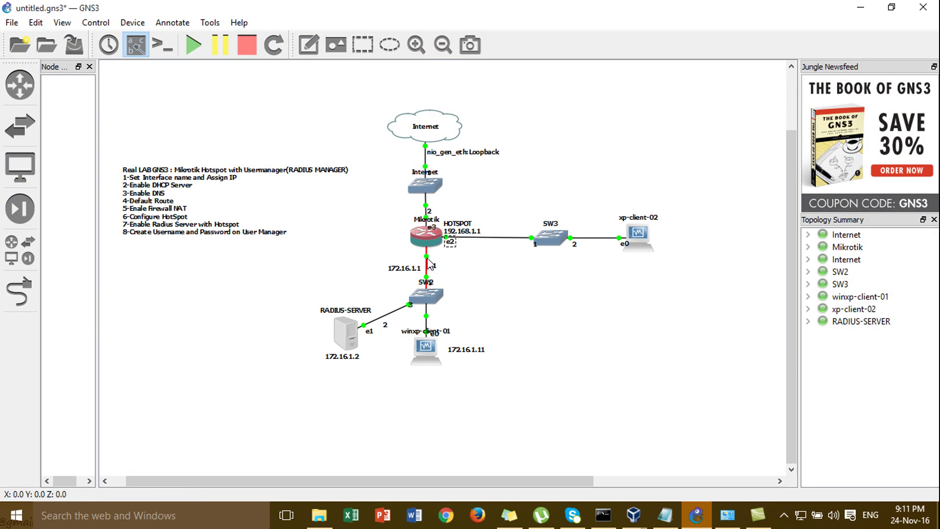
click(432, 229)
drag(432, 233, 429, 230)
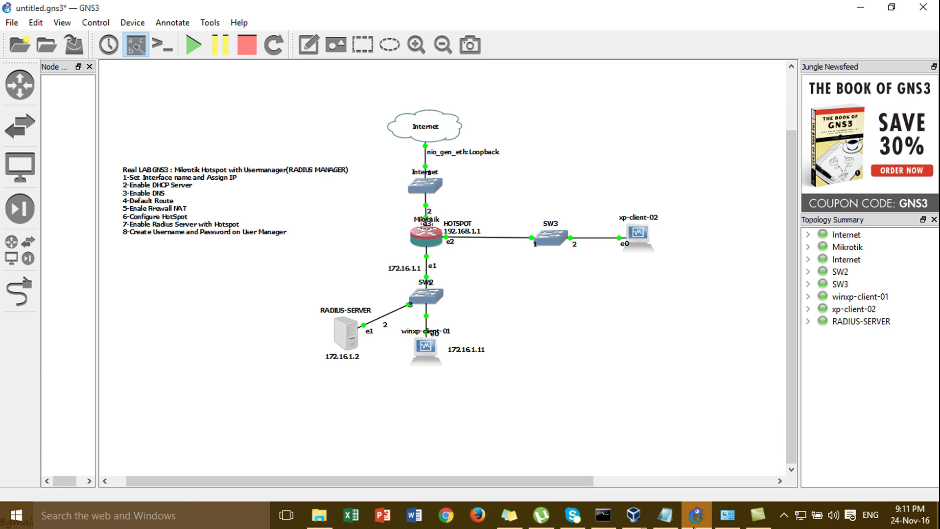
Switch back to the router's WinBox session in the winxp-client-01 virtual machine.
mouse_move(694, 527)
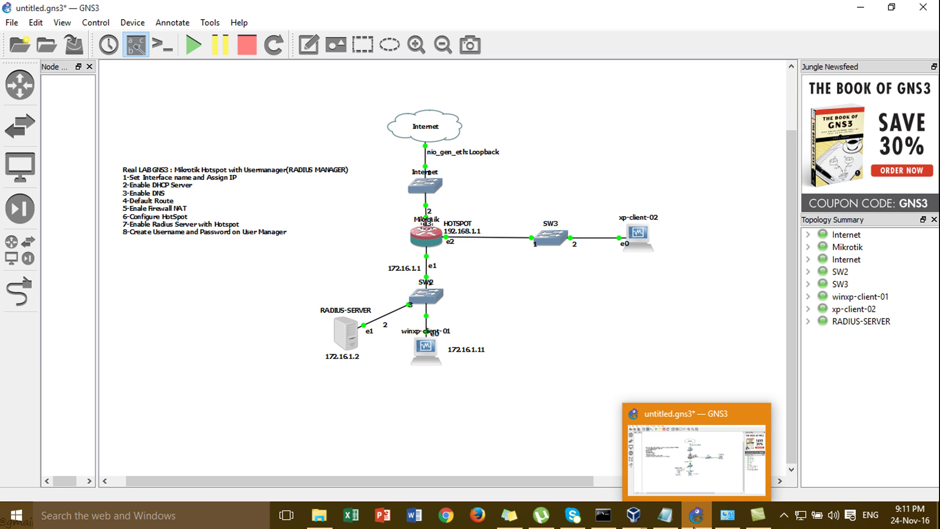
mouse_move(642, 518)
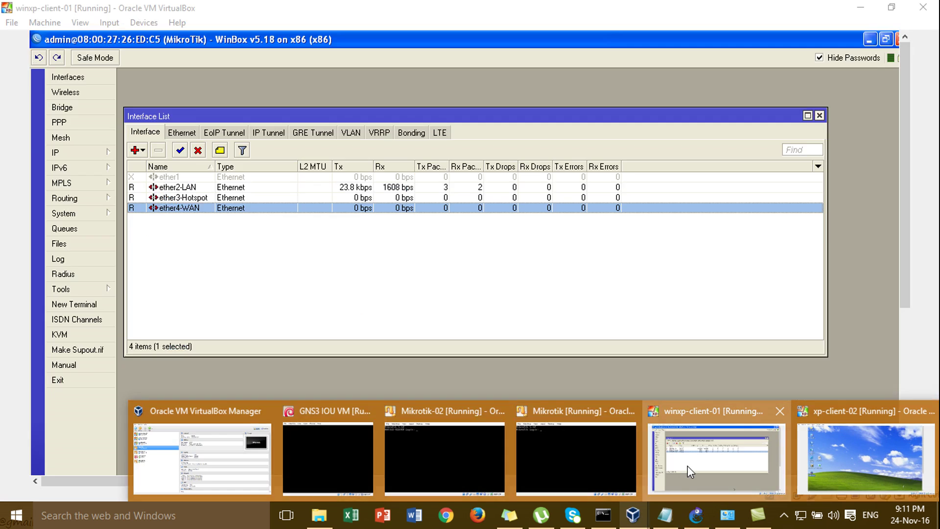
click(687, 465)
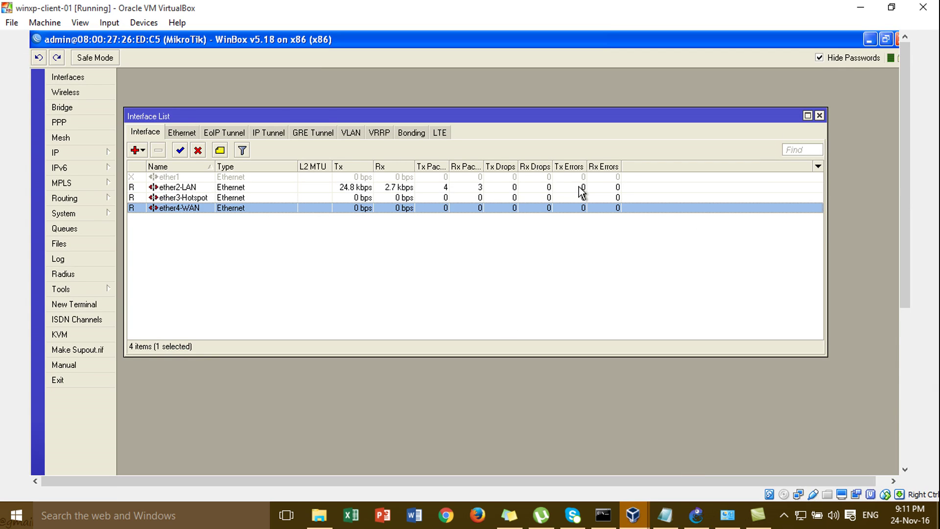
Review the ether2-LAN, ether3-Hotspot and ether4-WAN entries in the router's interface list.
click(237, 190)
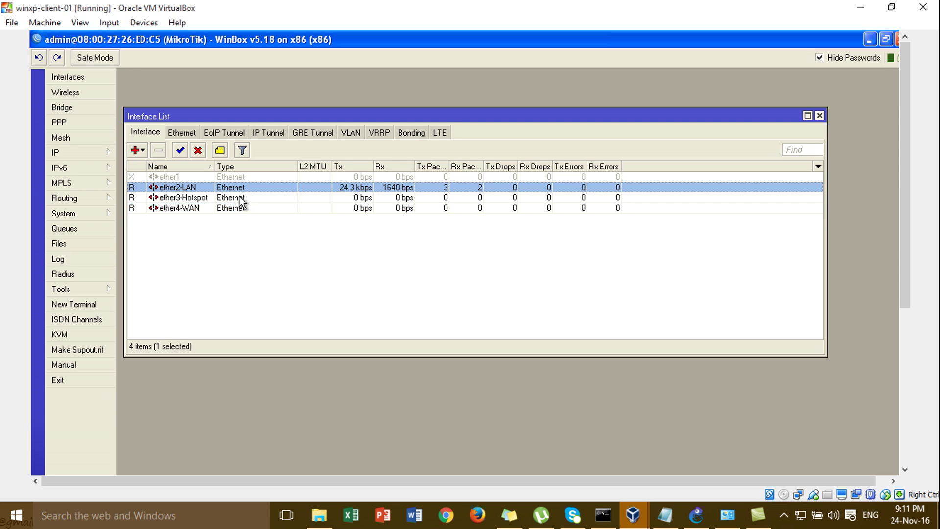
click(244, 199)
click(245, 208)
click(246, 198)
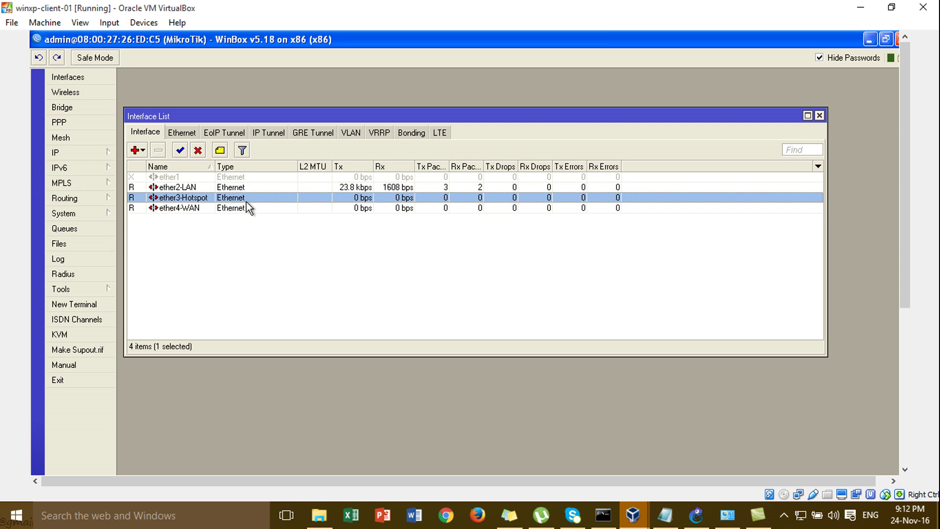
click(247, 188)
click(248, 207)
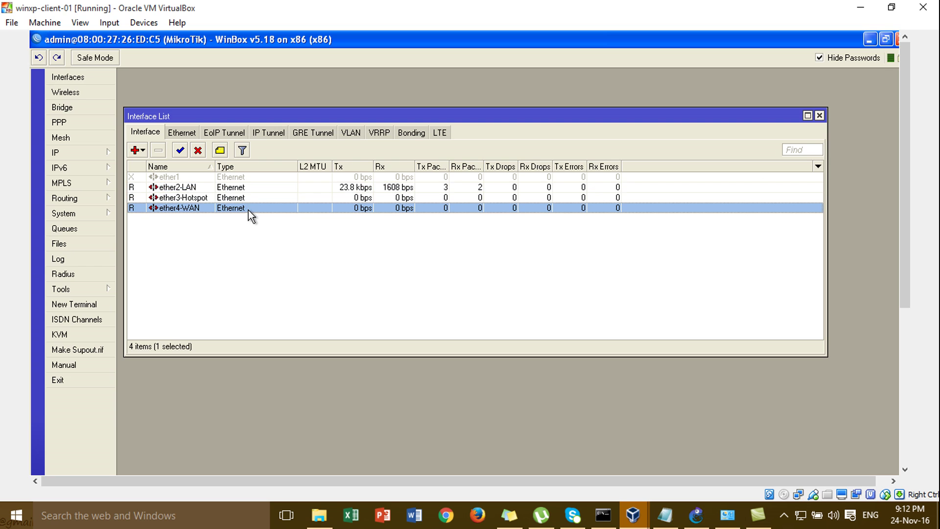
click(249, 198)
click(251, 189)
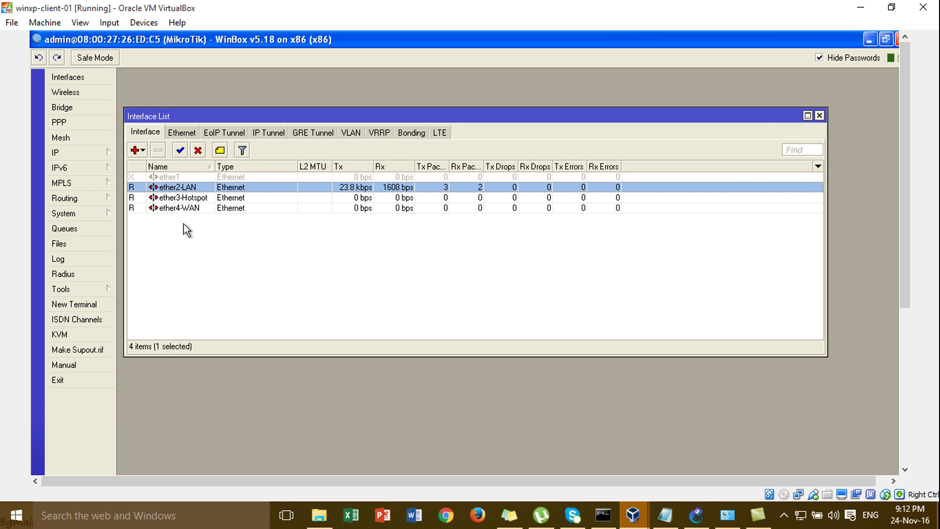
Open the router's IP address list and start a new address entry, arranging both windows so they are fully visible.
click(86, 150)
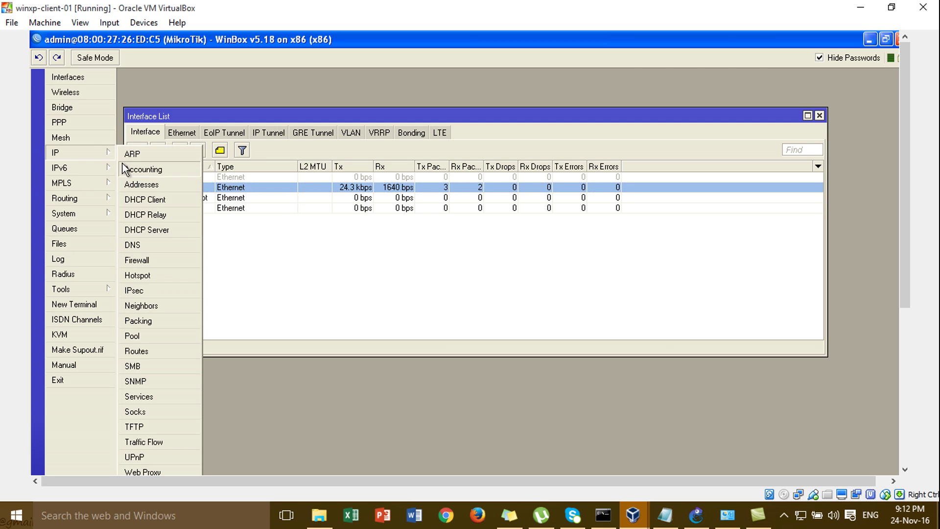
click(149, 186)
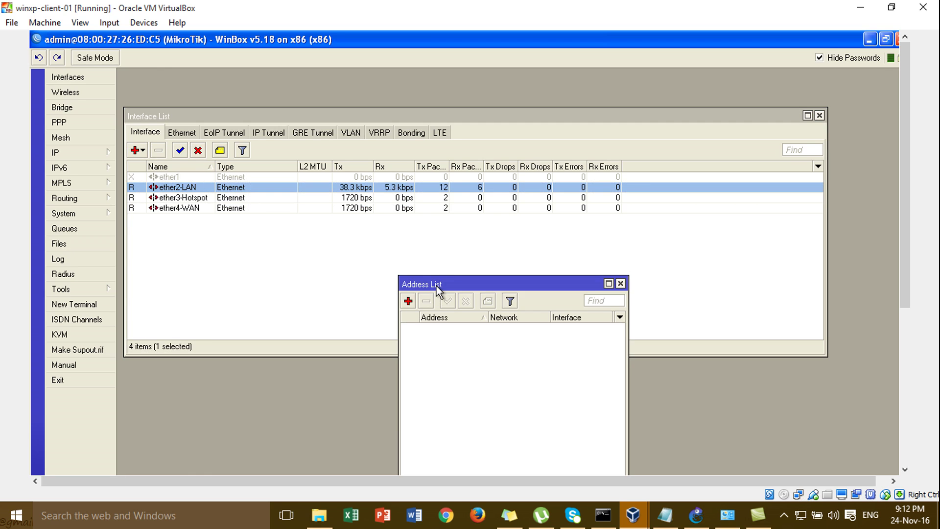
drag(436, 284, 443, 122)
click(416, 140)
drag(529, 314, 530, 201)
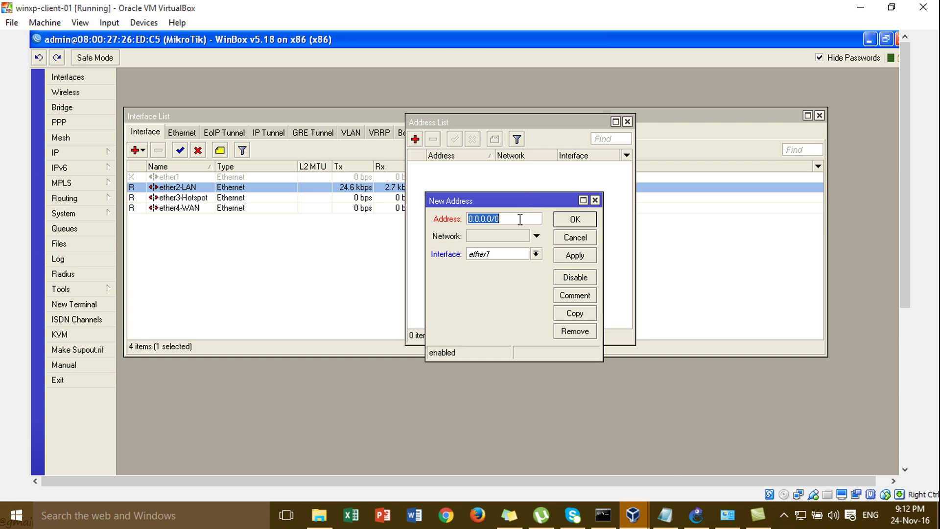
Switch to GNS3 to check the router's LAN address on the topology, and return to the winxp-client-01 virtual machine.
click(696, 513)
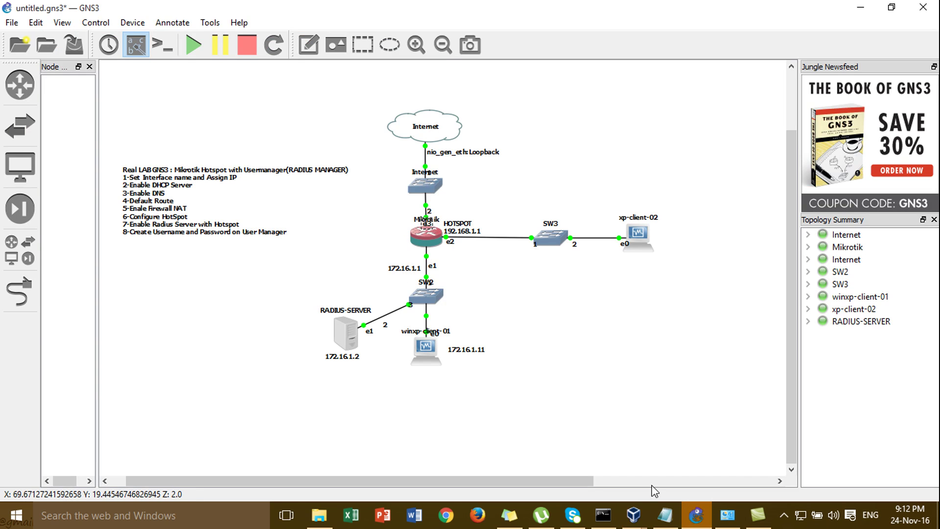
mouse_move(633, 517)
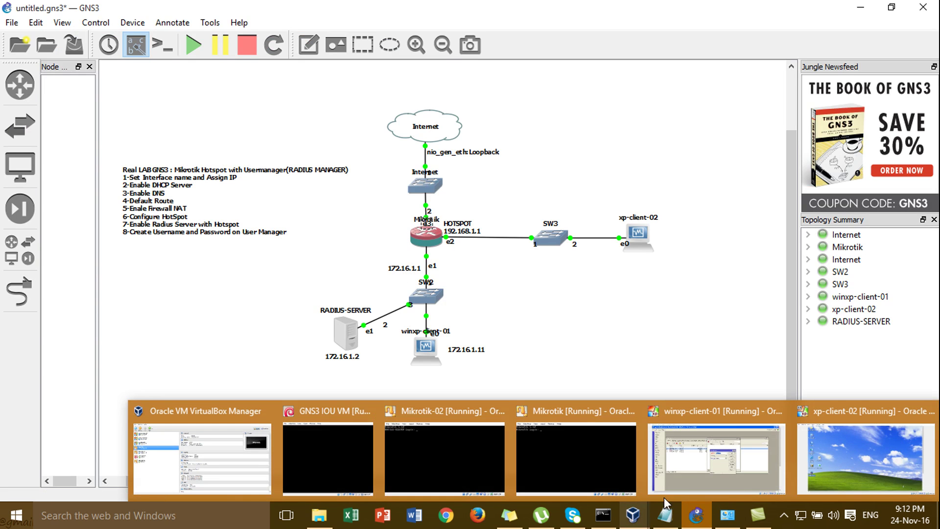
click(713, 453)
Assign the address 172.16.1.1/24 to interface ether2-LAN and save the entry.
text(172.16.1.)
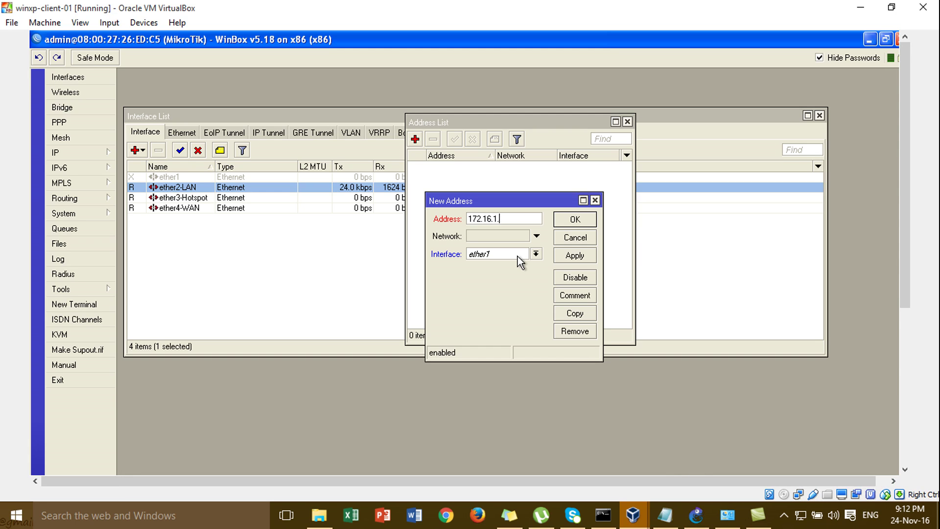
text(1/24)
click(519, 254)
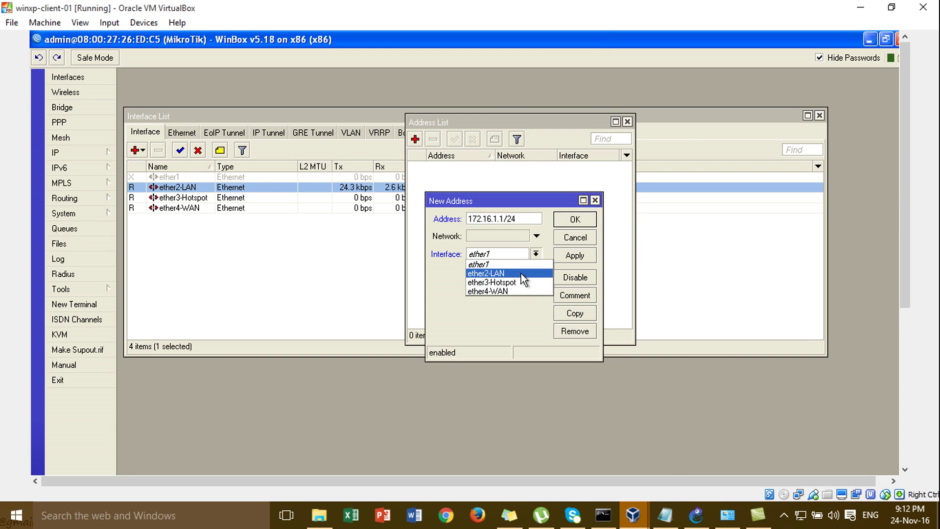
click(521, 273)
click(565, 256)
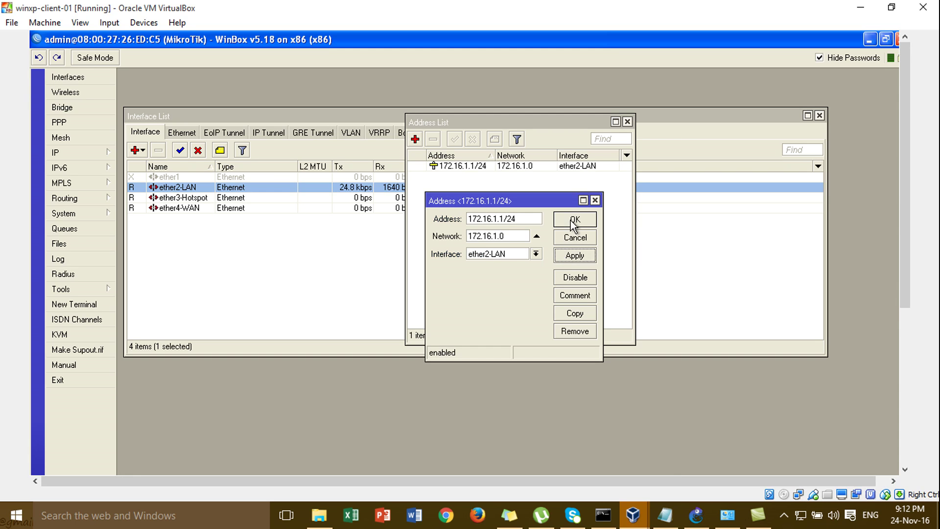
click(569, 220)
Add the address 192.16.137.254/24 on interface ether4-WAN and save the entry.
click(415, 139)
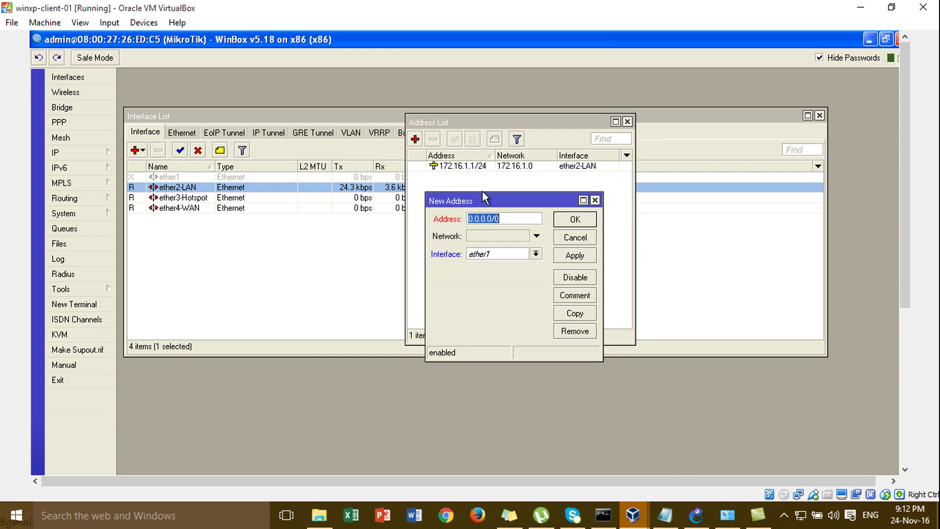
text(192.16.137.2)
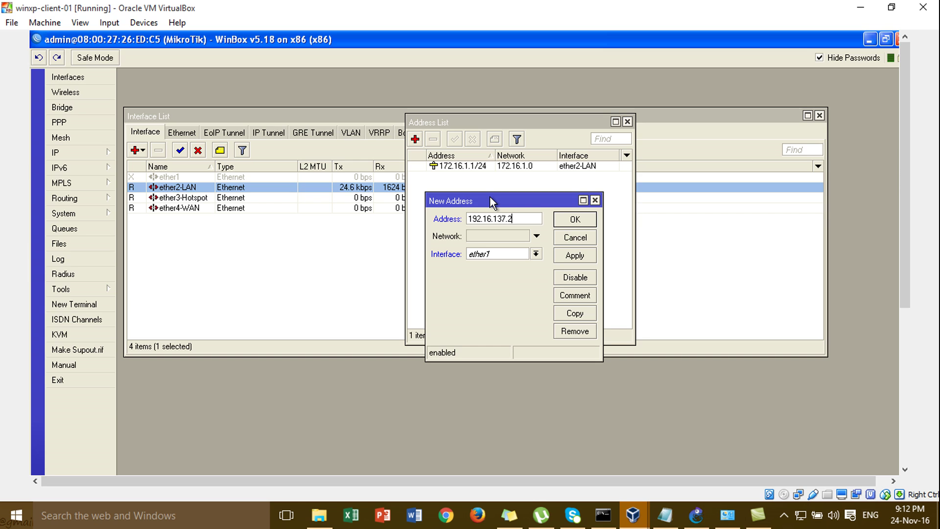
text(54/24)
click(535, 253)
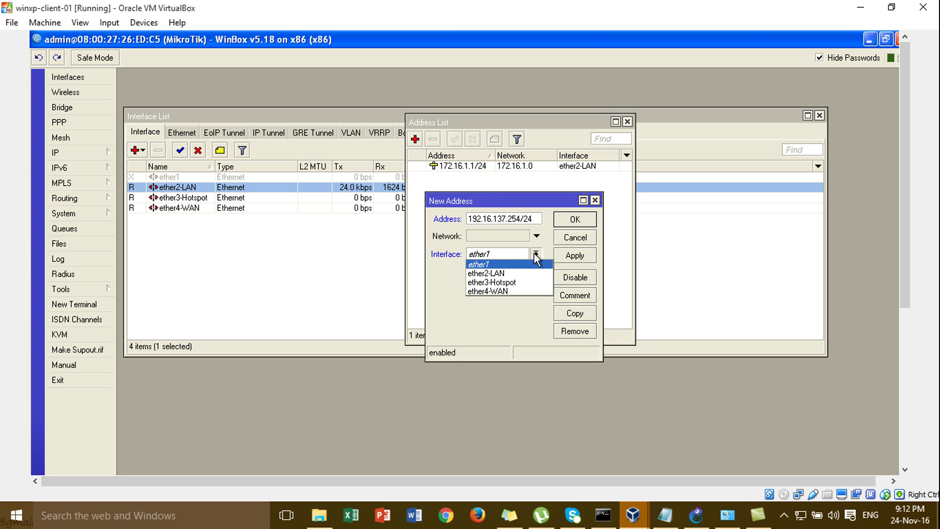
click(530, 278)
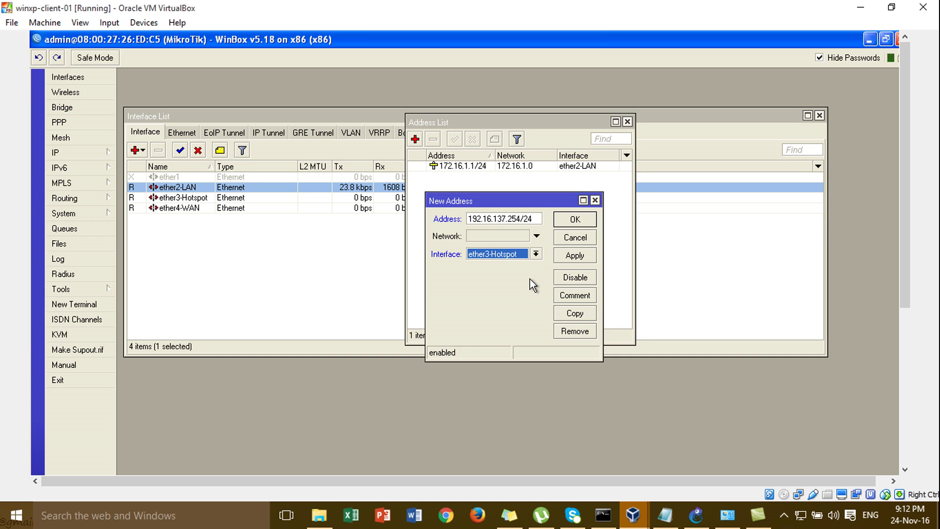
click(526, 255)
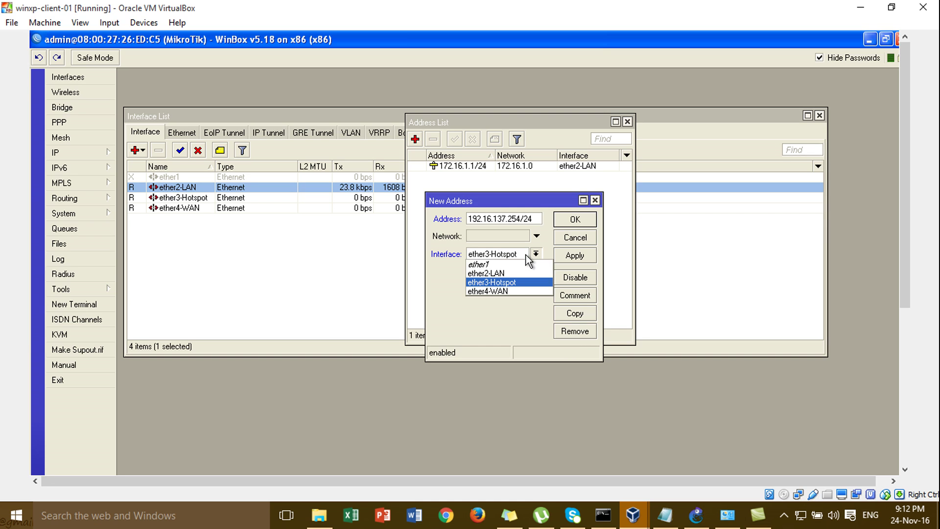
click(525, 287)
click(573, 255)
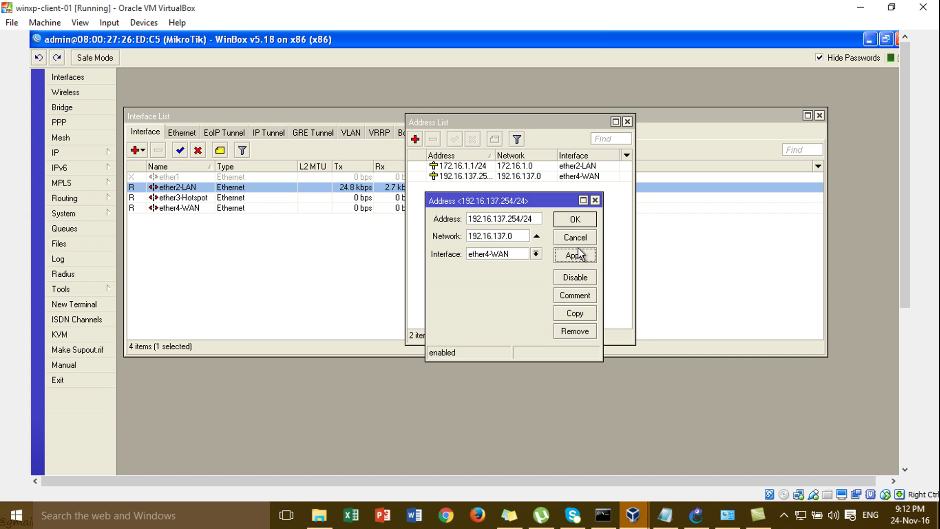
click(578, 222)
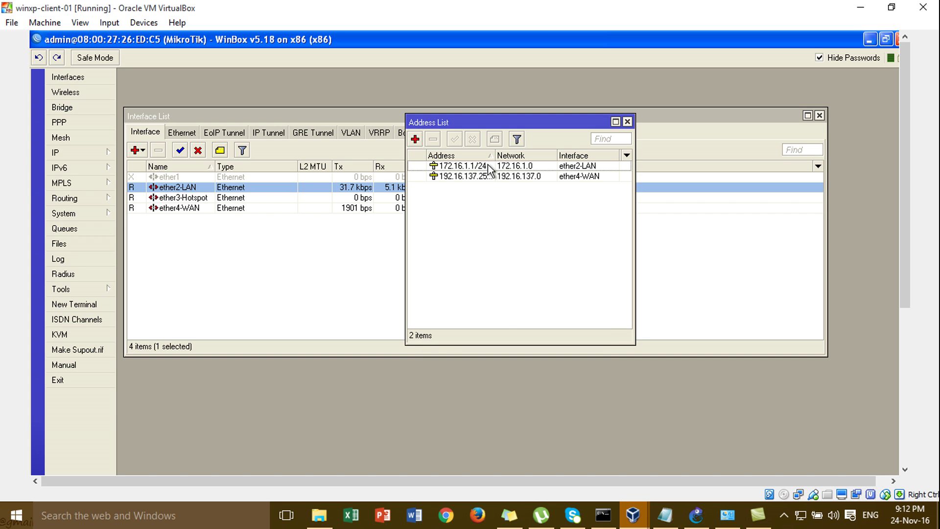
Correct the ether4-WAN address to 192.168.137.254/24 and save the entry.
double_click(476, 176)
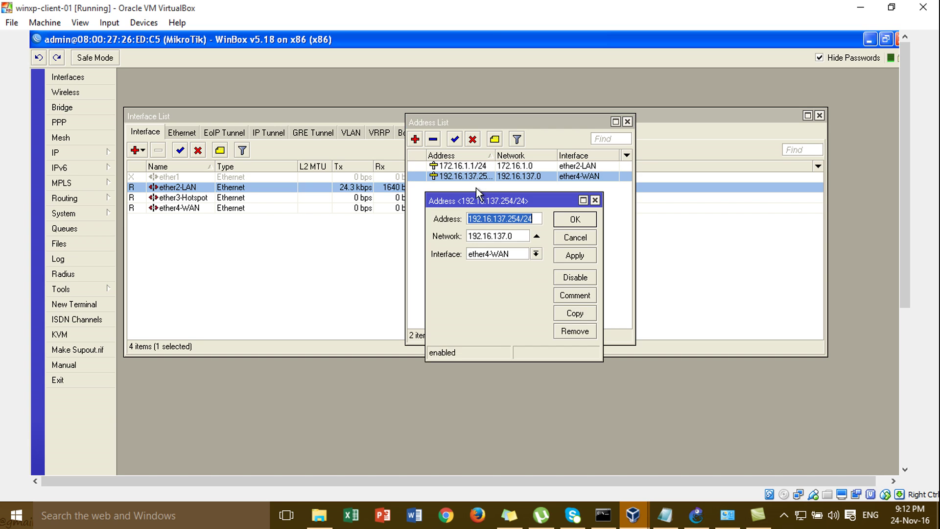
click(491, 220)
text(8)
click(575, 255)
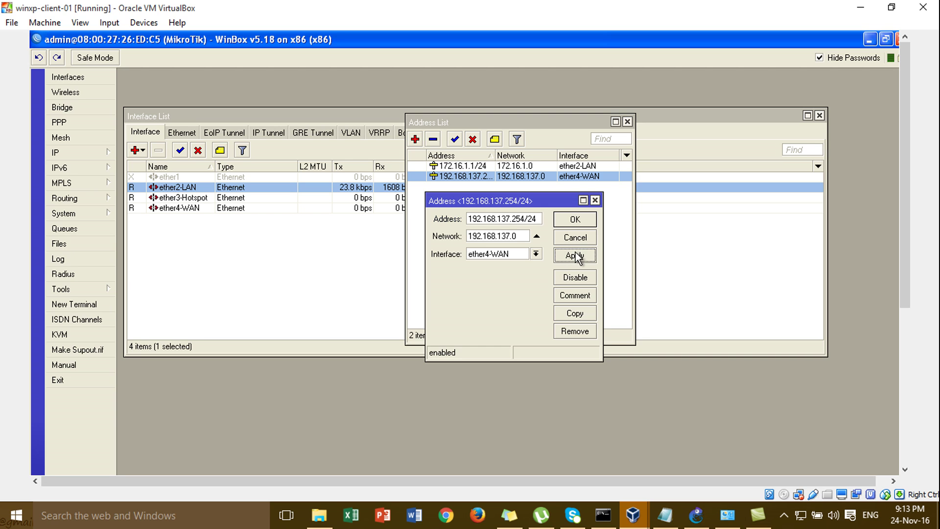
click(575, 218)
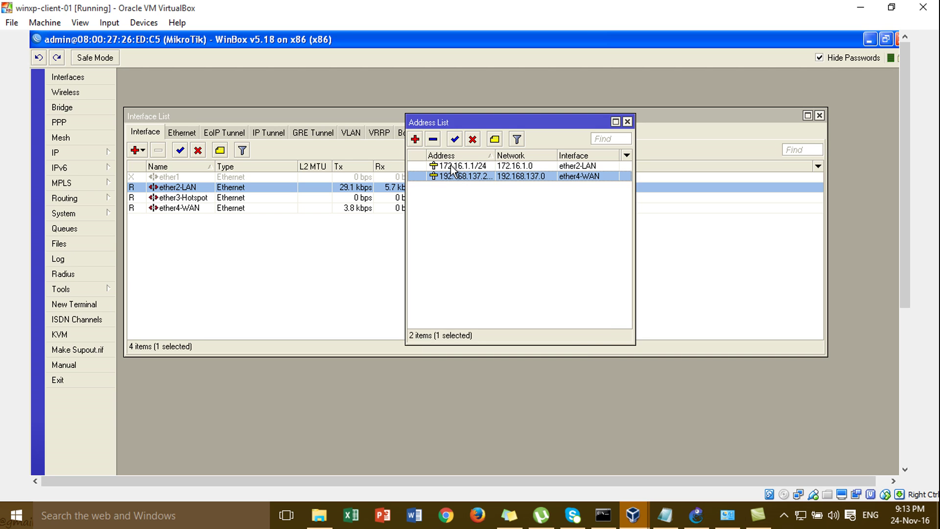
Add the address 192.168.1.1/24 on interface ether3-Hotspot and save the entry.
click(415, 139)
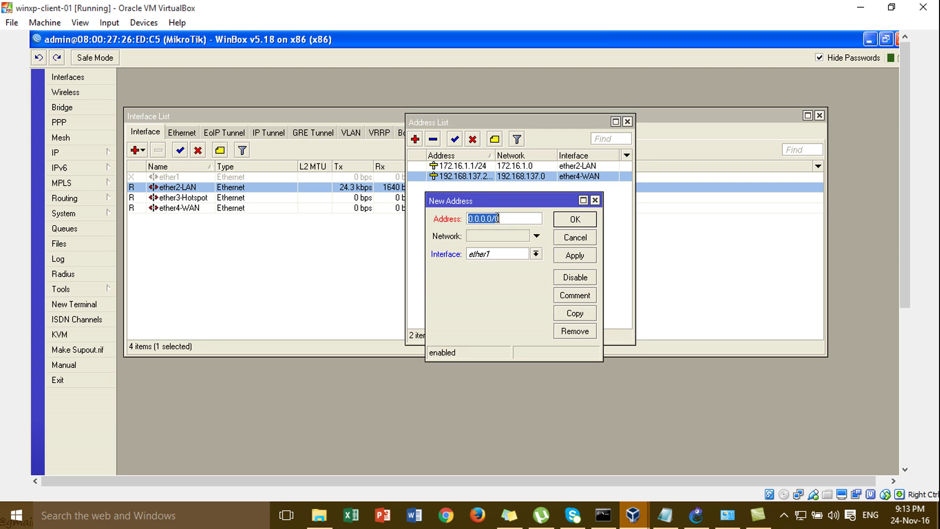
text(192.168.1.1/24)
click(523, 254)
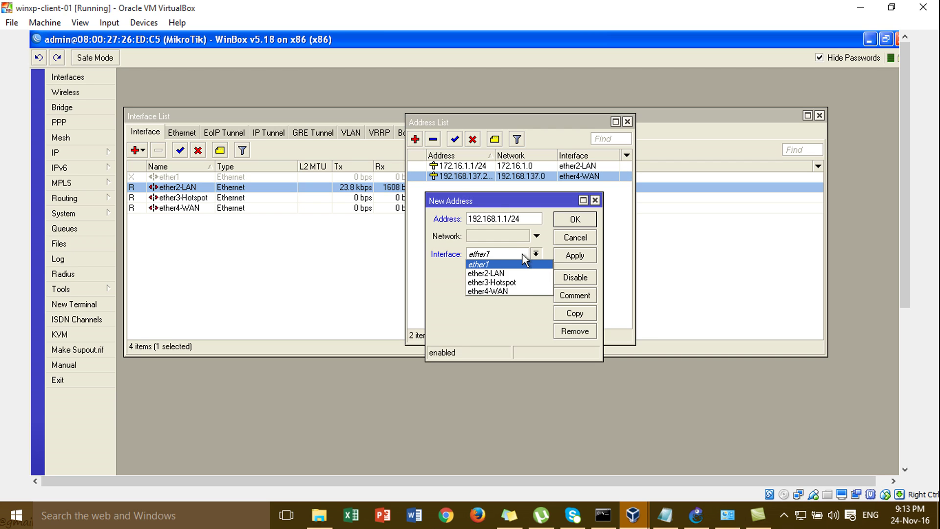
click(526, 282)
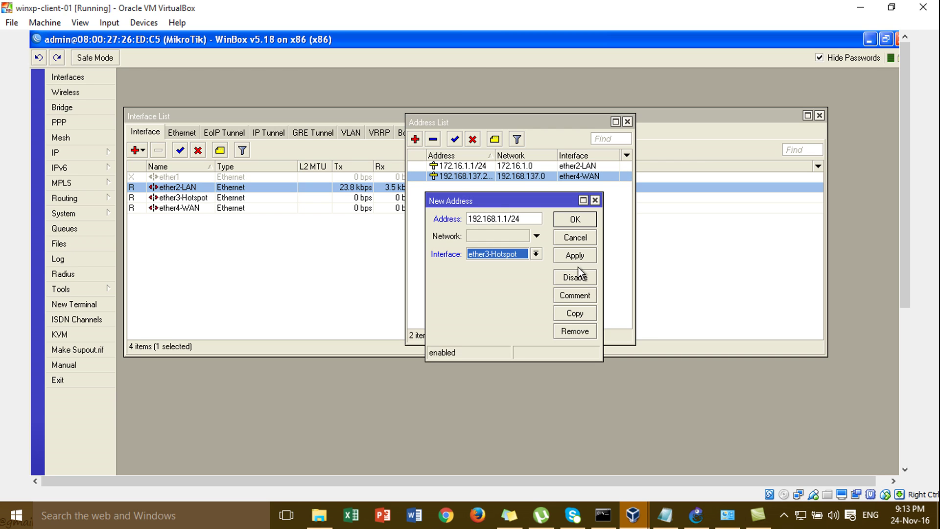
click(583, 256)
click(582, 219)
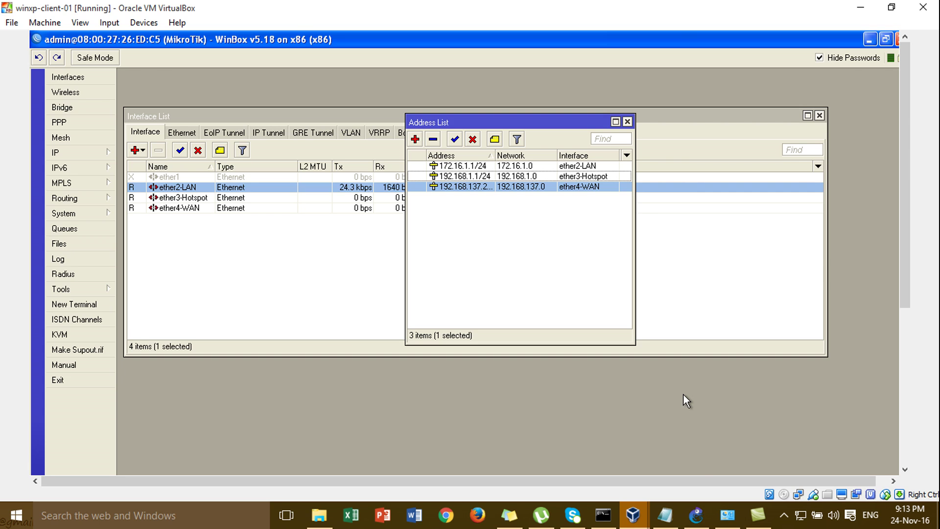
Switch to GNS3 and review the lab's task list note beside the topology for the tasks after IP assignment.
click(700, 518)
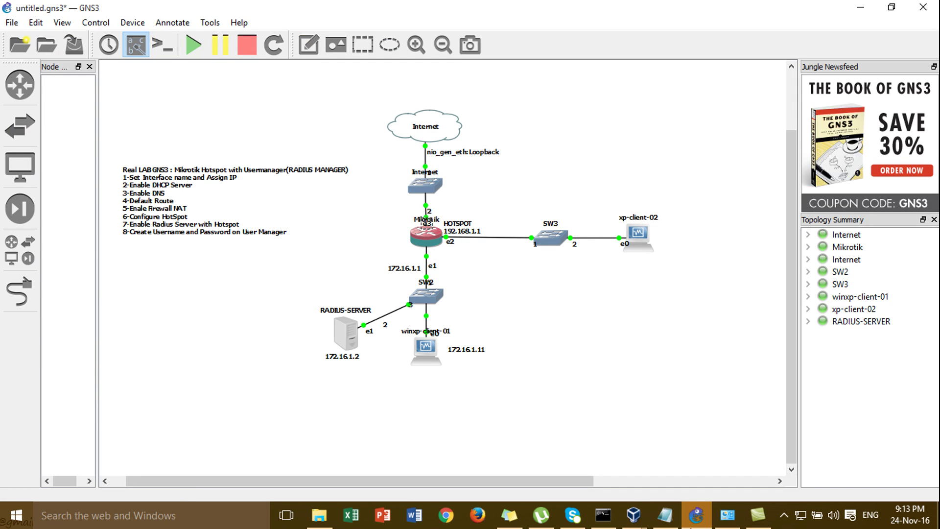
click(785, 515)
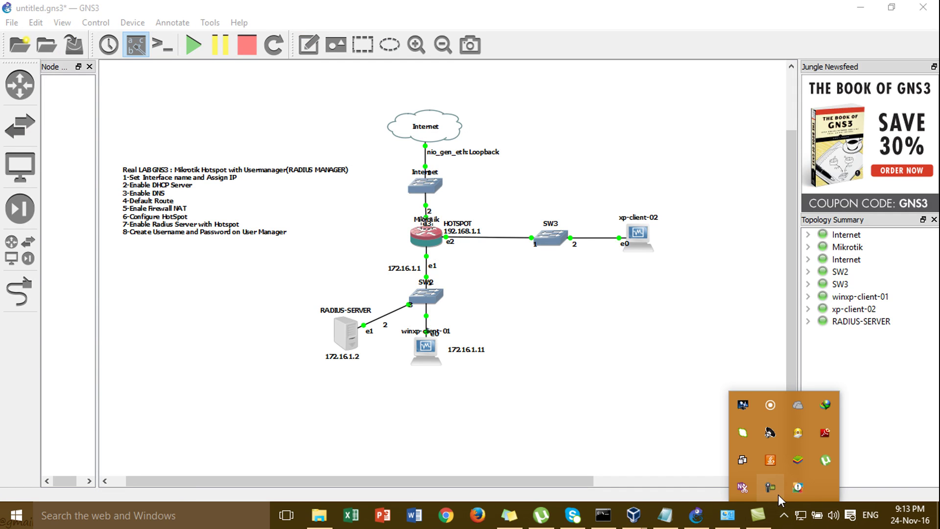
click(777, 495)
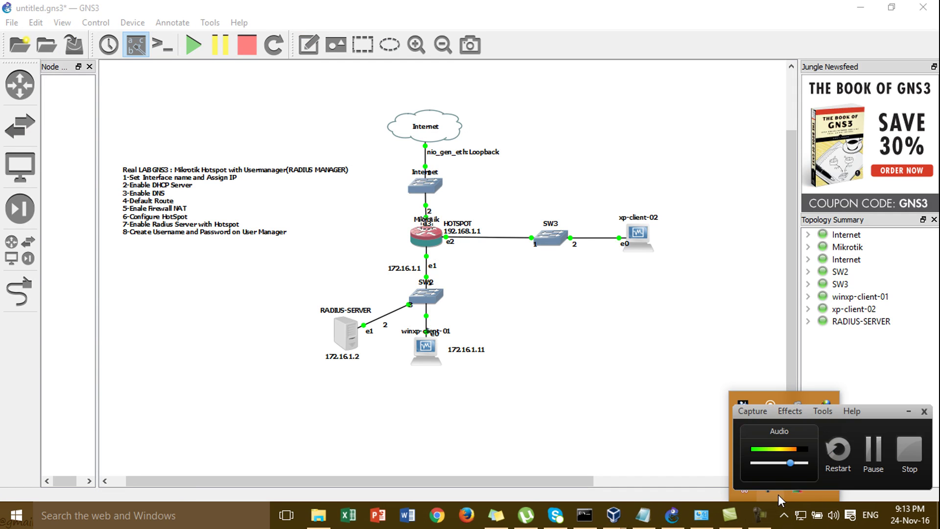
click(897, 464)
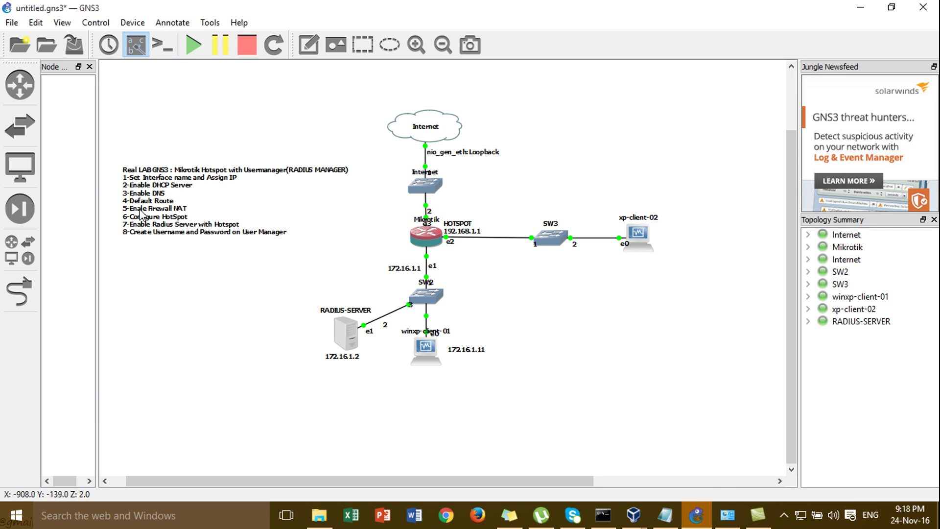
click(131, 192)
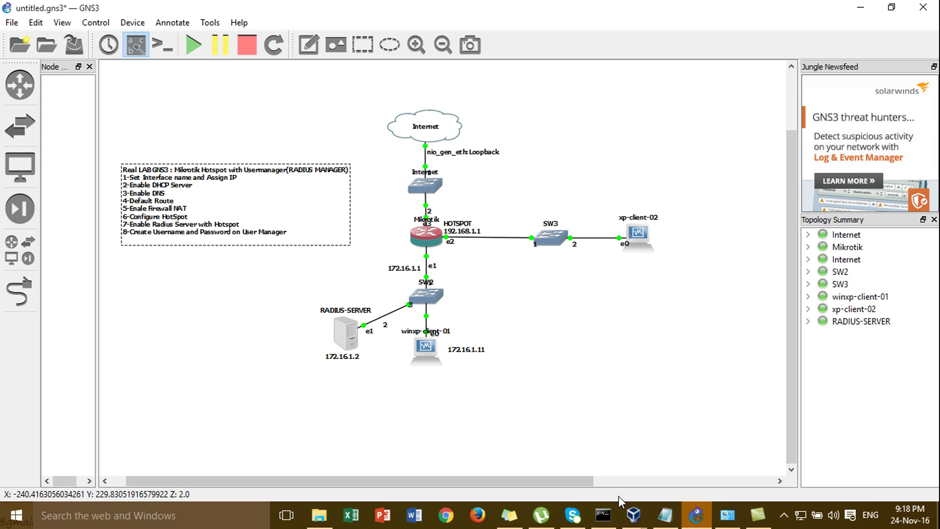
Back in the WinBox session on winxp-client-01, close the address list and open the router's DHCP Server settings.
mouse_move(633, 514)
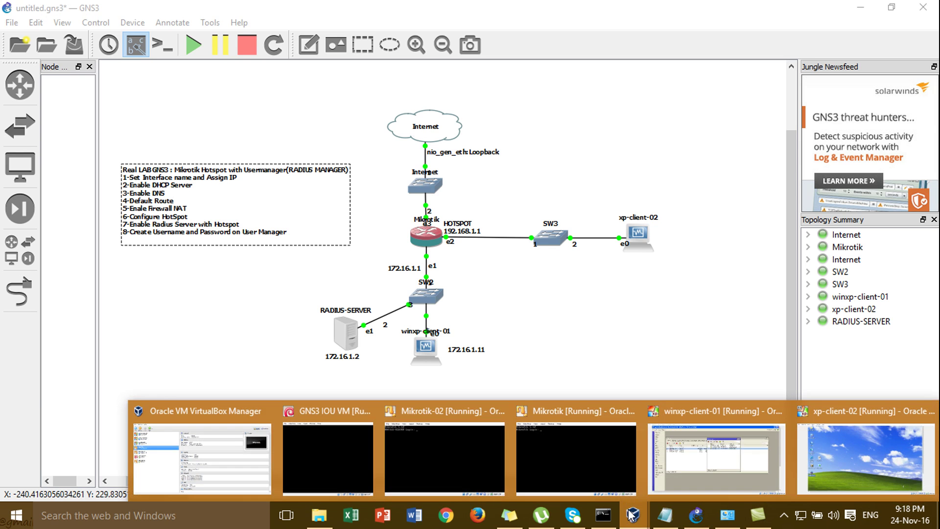
click(698, 445)
click(628, 123)
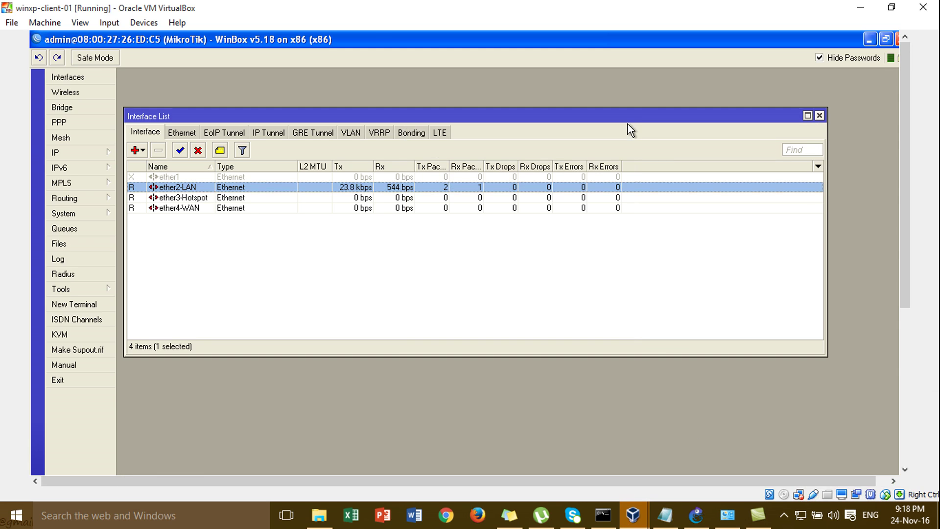
click(97, 149)
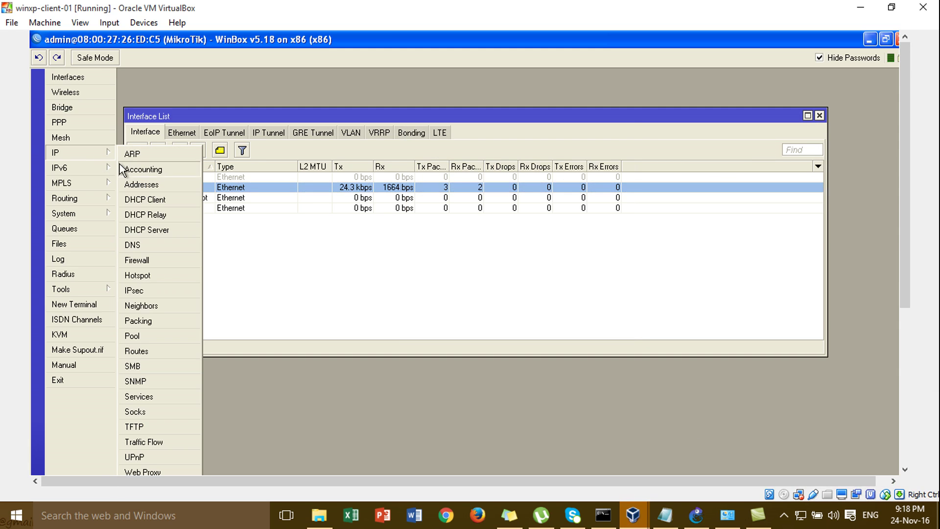
click(177, 230)
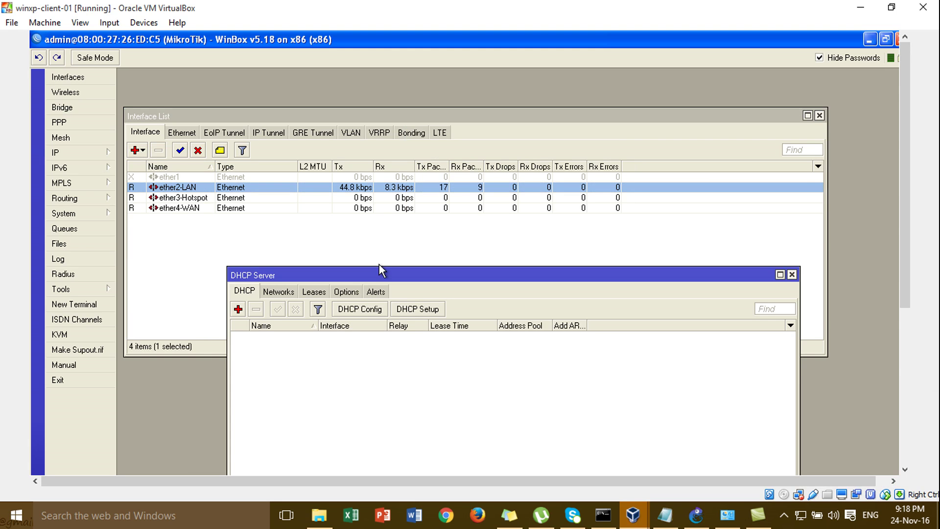
Start DHCP Setup on interface ether2-LAN and accept the proposed network address space and gateway.
drag(379, 272, 387, 140)
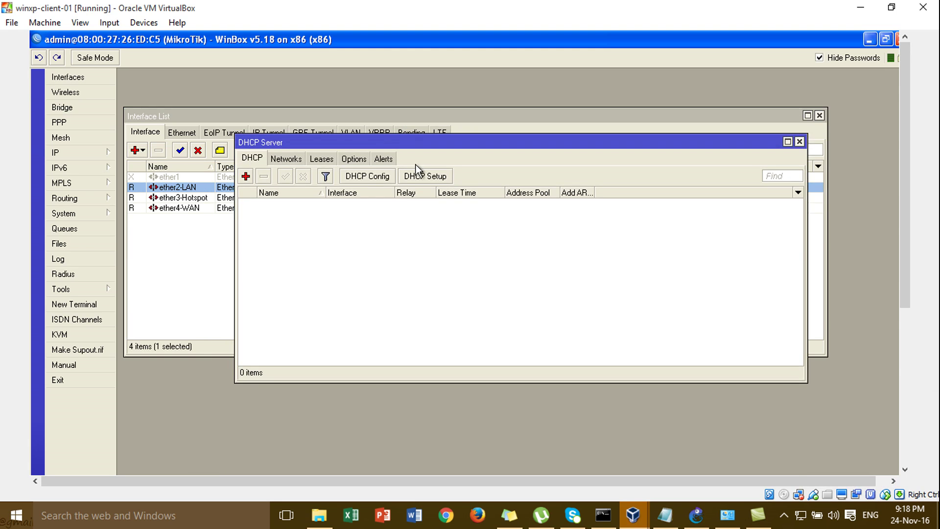
click(424, 177)
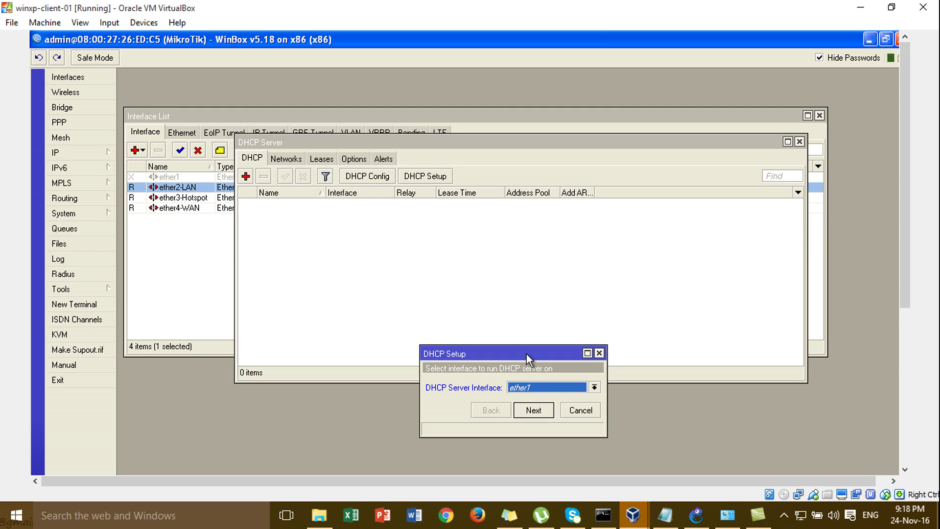
drag(527, 354, 505, 187)
click(516, 223)
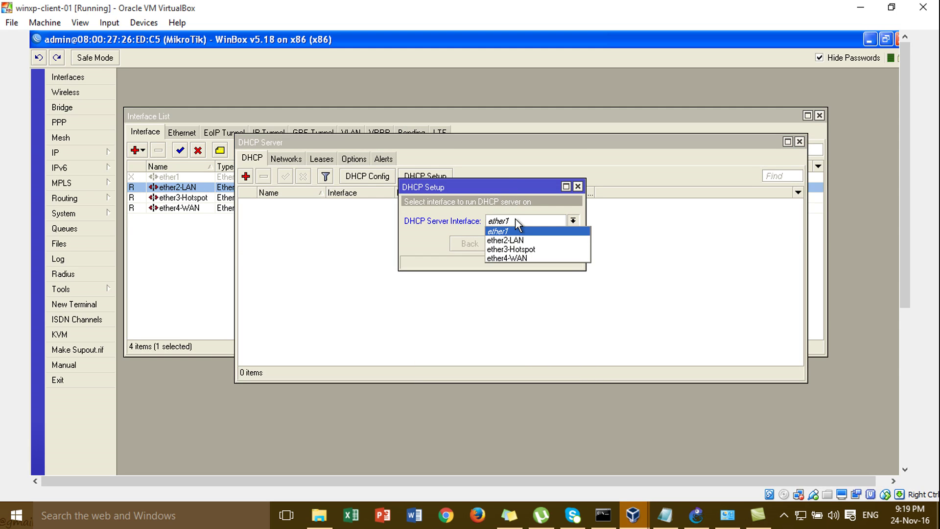
click(517, 237)
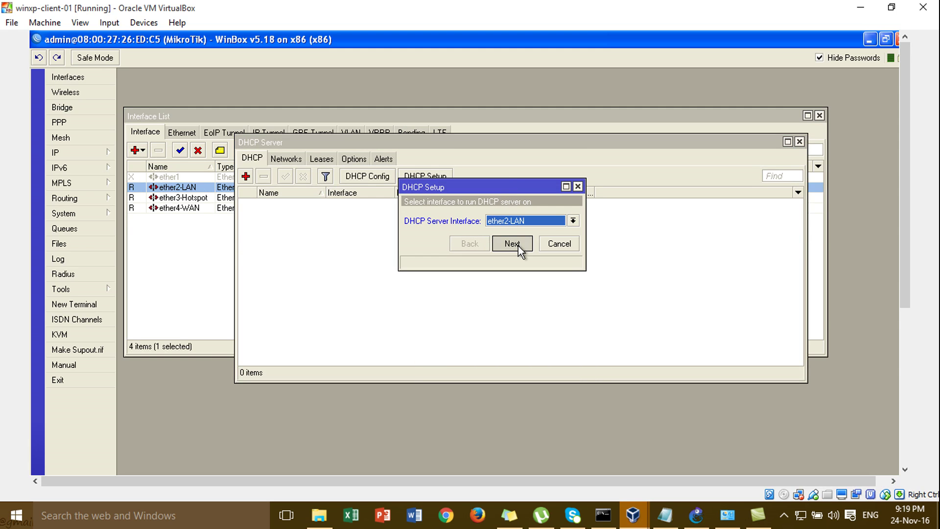
click(518, 245)
click(517, 246)
click(517, 245)
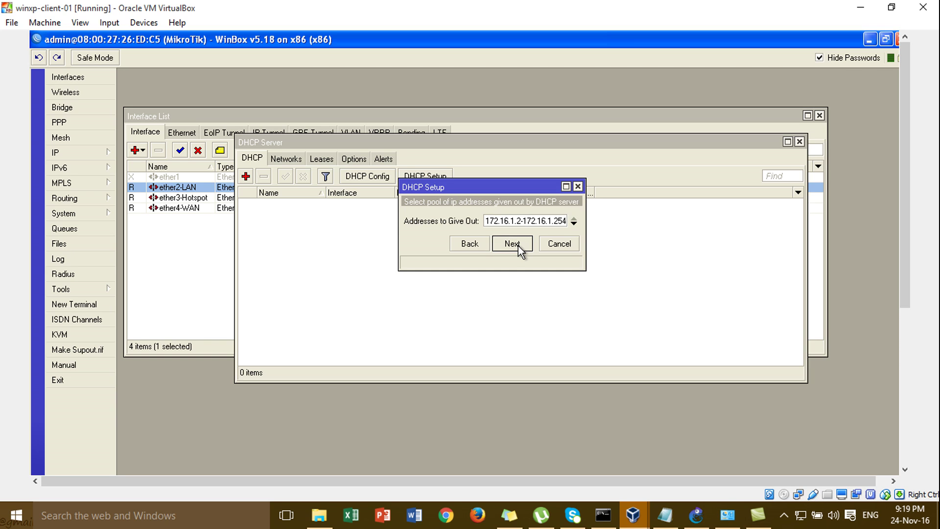
Set the pool of addresses to give out to start at 172.16.1.10, shorten its end address, and proceed to the DNS servers.
click(519, 220)
key(BackSpace)
text(10)
drag(558, 221, 584, 220)
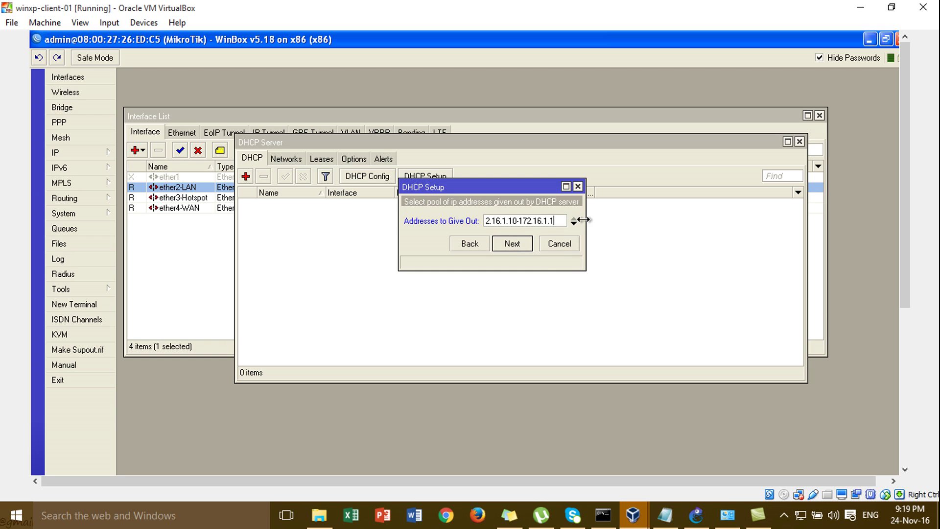
click(512, 243)
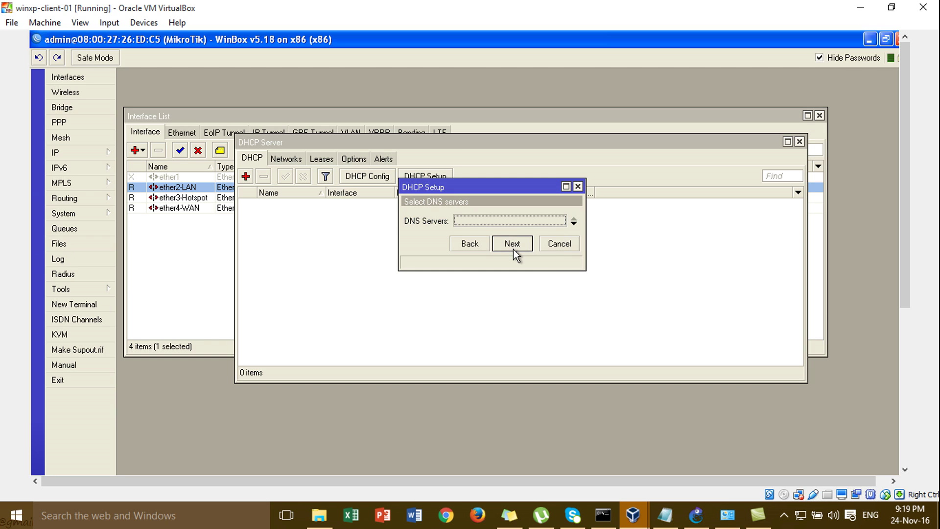
Finish the DHCP setup with DNS server 8.8.8.8 and the default lease time, and close the DHCP server settings.
text(8..88)
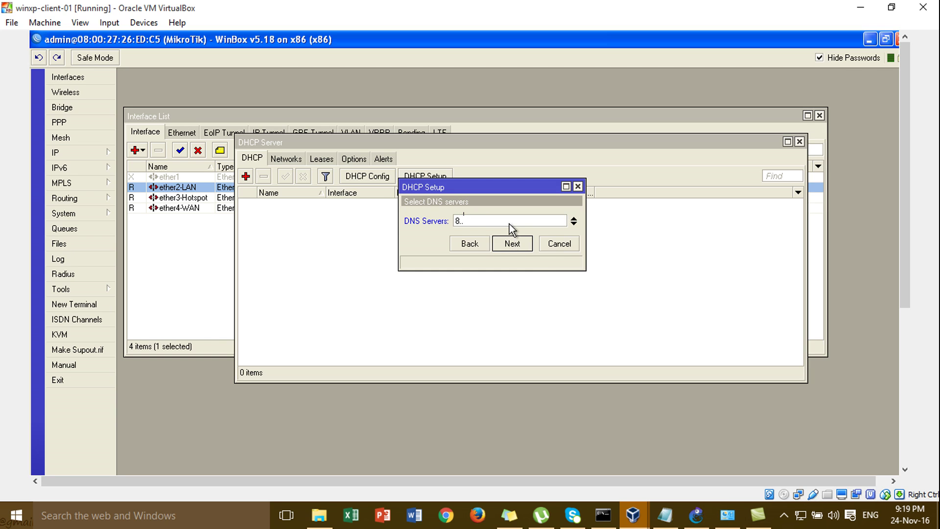
key(BackSpace)
key(BackSpace)
key(BackSpace)
text(8.8.8)
click(511, 243)
click(509, 242)
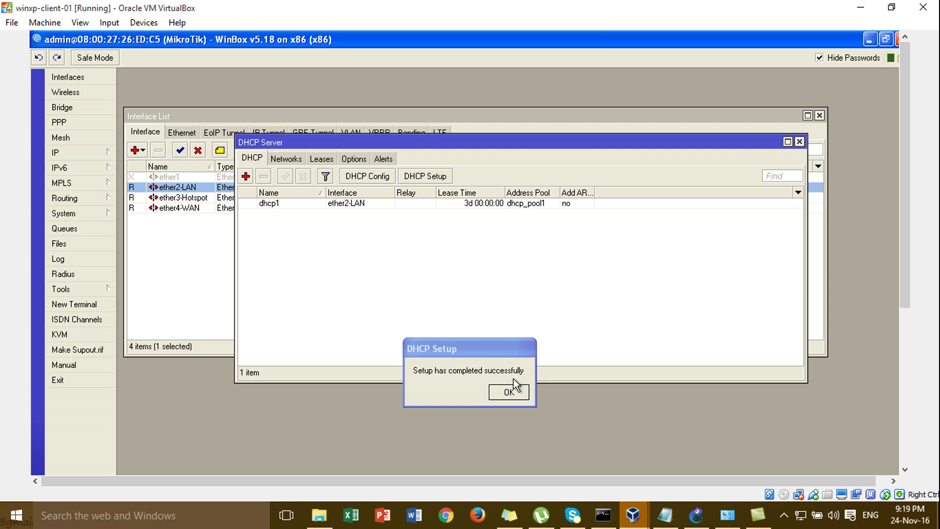
click(512, 389)
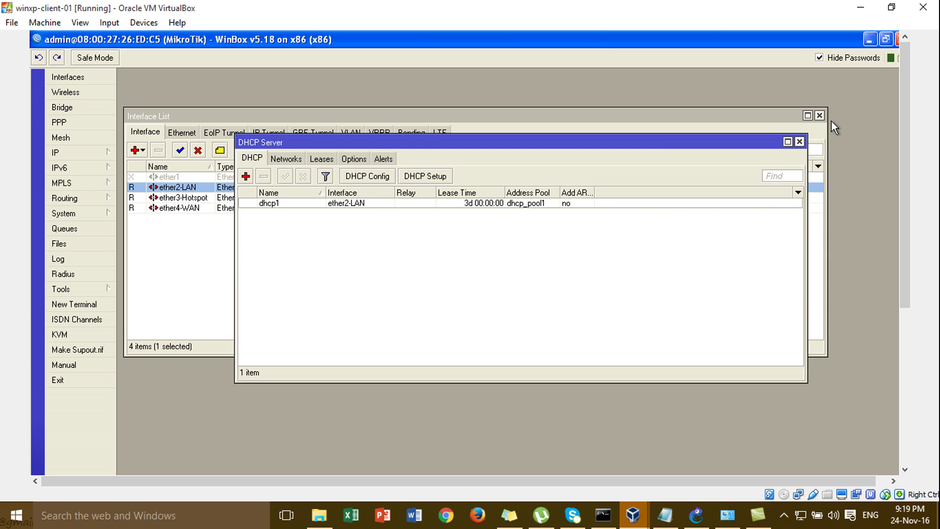
click(800, 142)
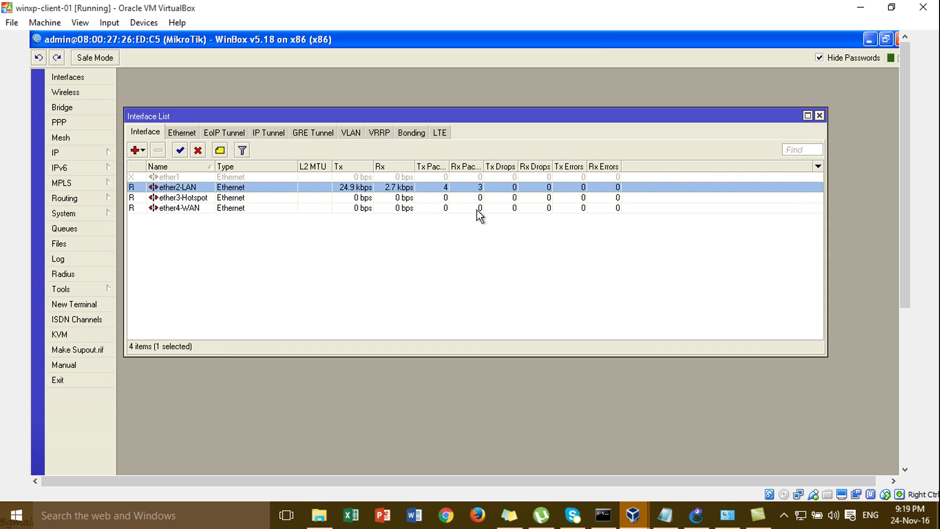
Set the router's DNS server to 8.8.8.8, allow remote requests, and save the DNS settings.
click(98, 155)
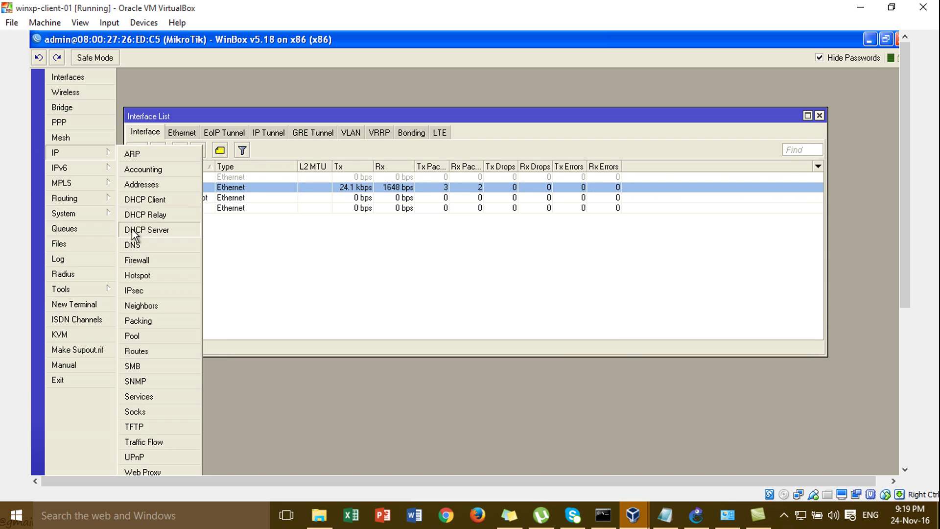
click(138, 243)
click(524, 350)
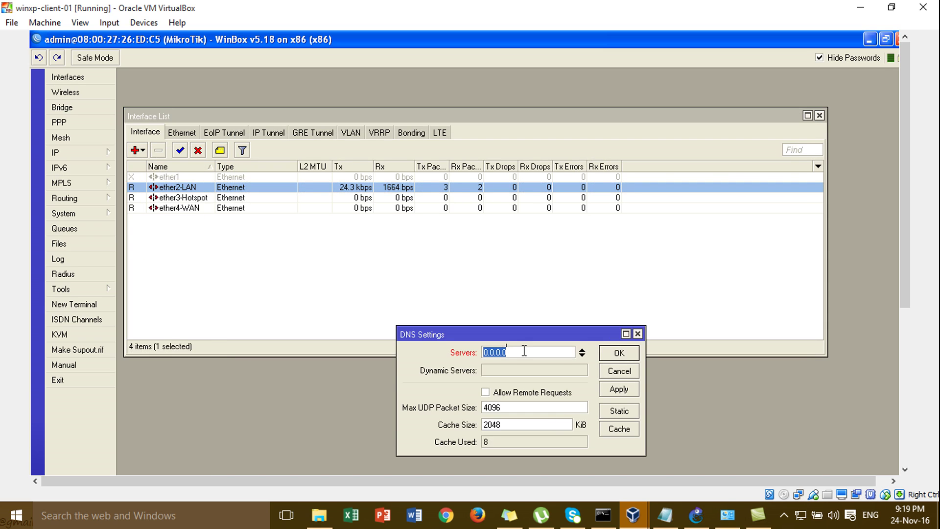
text(8.8.8.8)
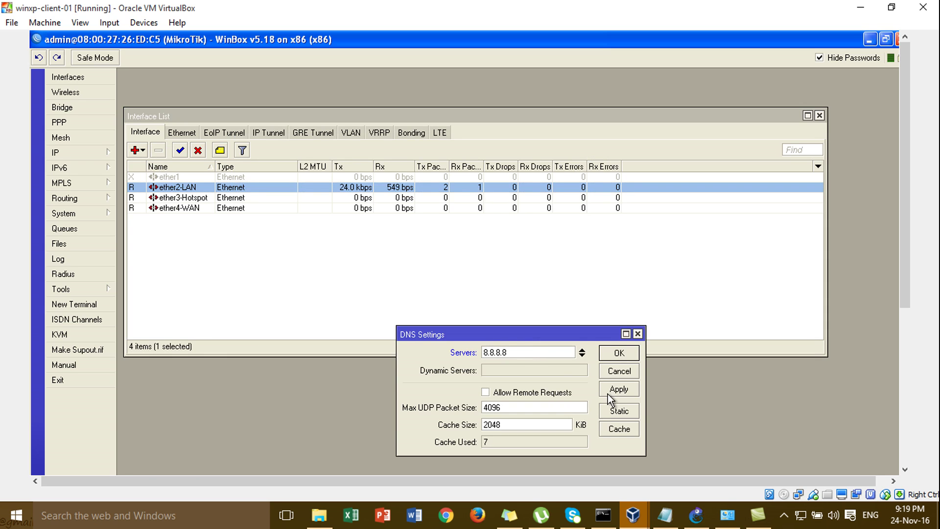
click(615, 390)
click(567, 394)
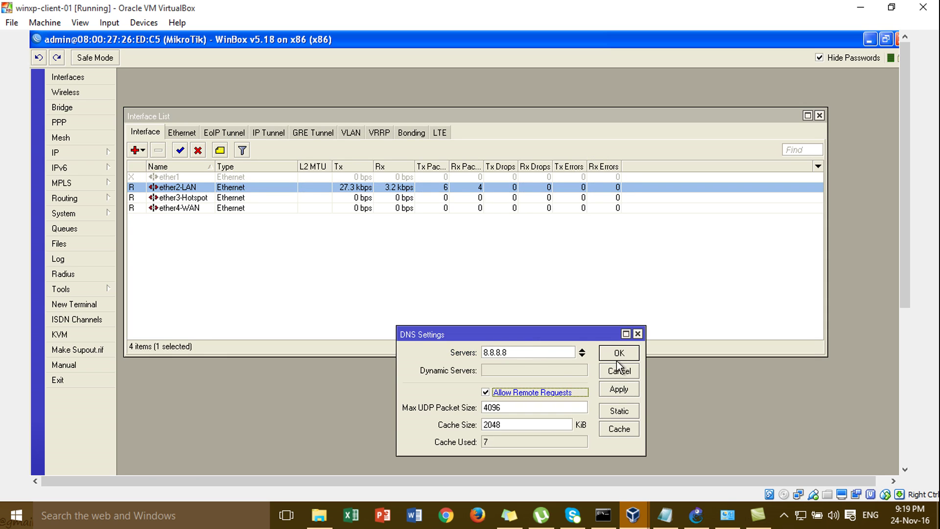
click(620, 353)
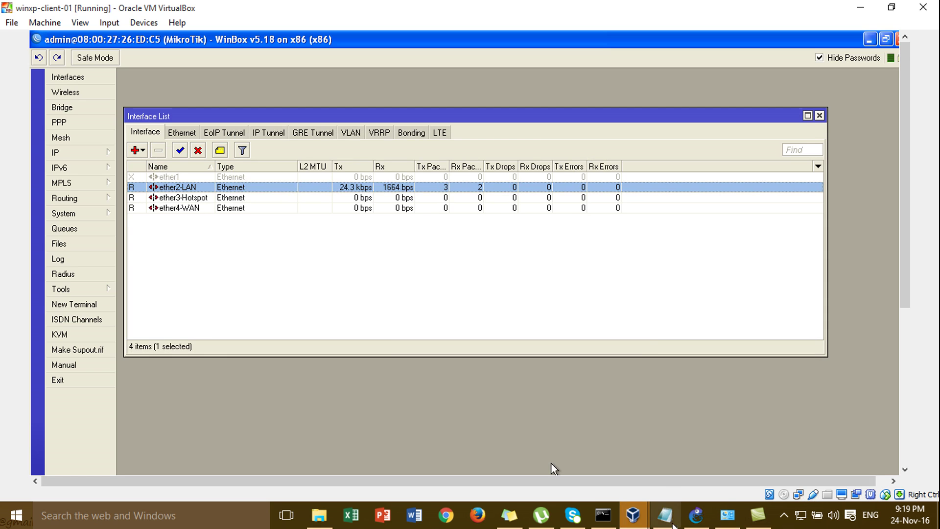
Switch to GNS3 to check which lab tasks follow DNS, and return to the winxp-client-01 session.
click(696, 515)
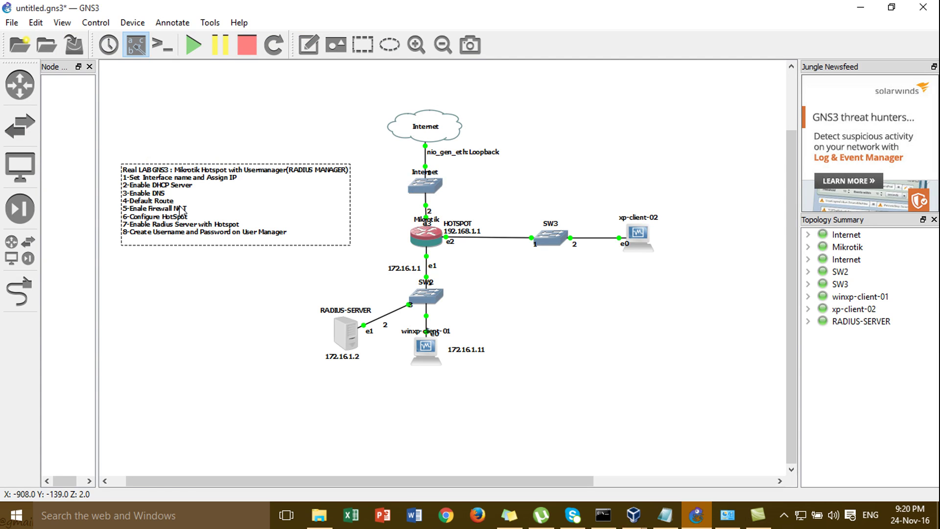
click(644, 514)
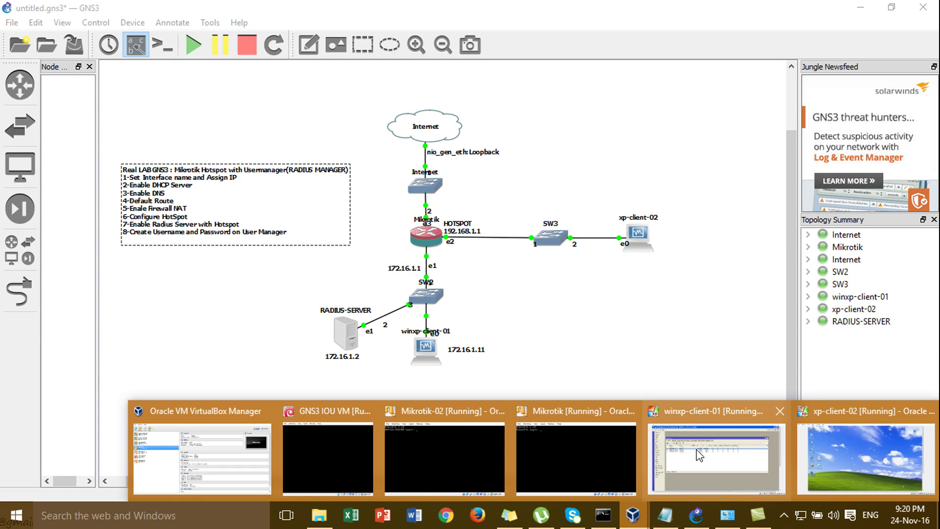
click(716, 457)
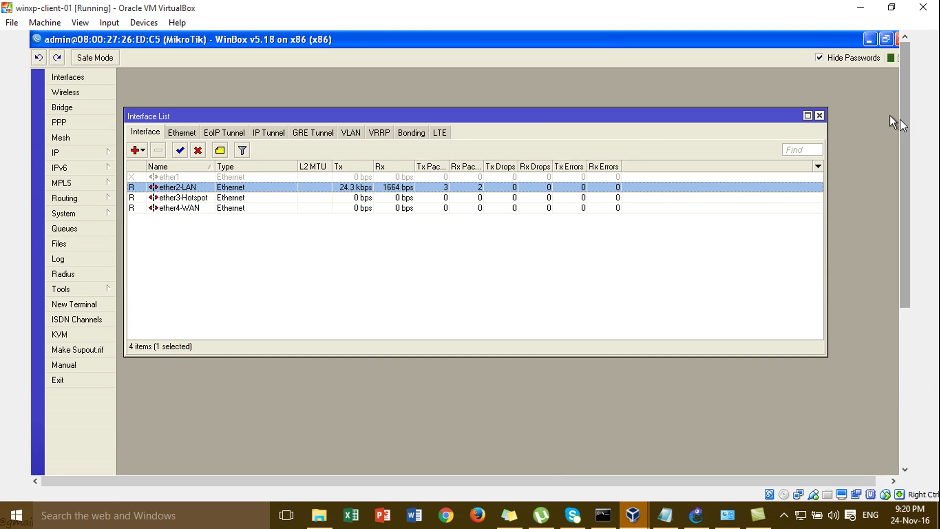
Add a default route for 0.0.0.0/0 through gateway 192.168.137.1, save it, and close the route list.
click(819, 116)
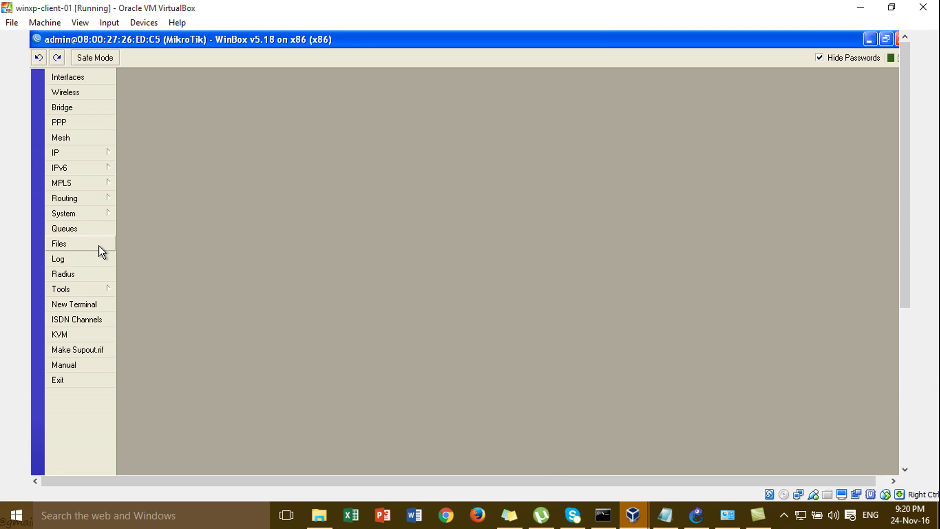
click(98, 156)
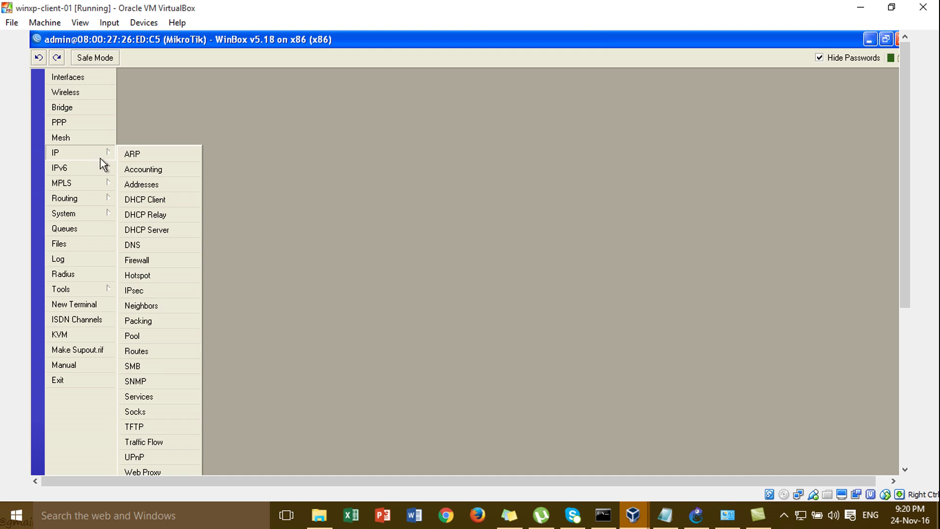
click(173, 351)
click(291, 309)
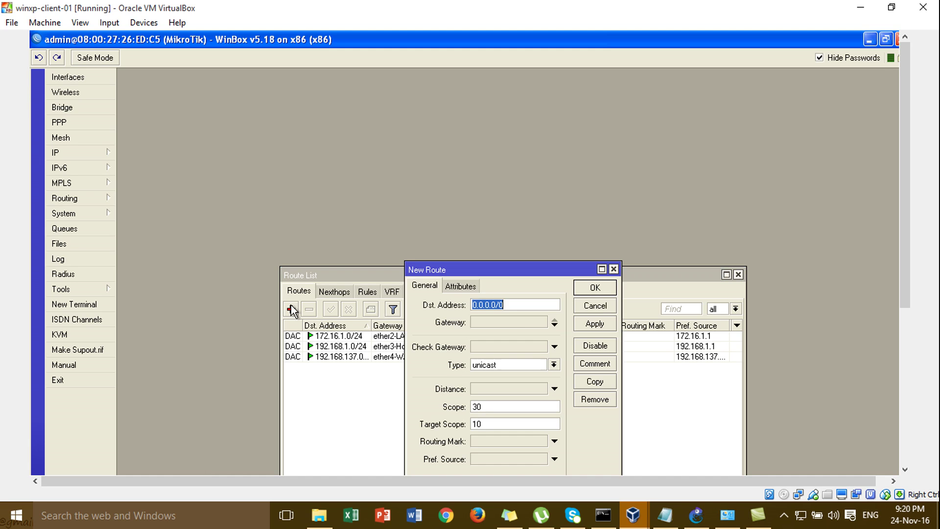
click(515, 322)
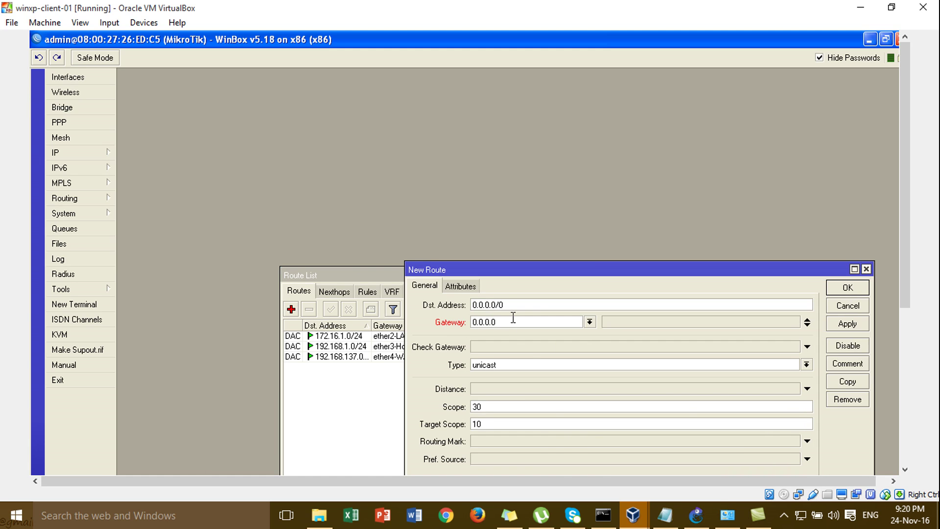
double_click(513, 318)
text(192.168.137.1)
click(847, 324)
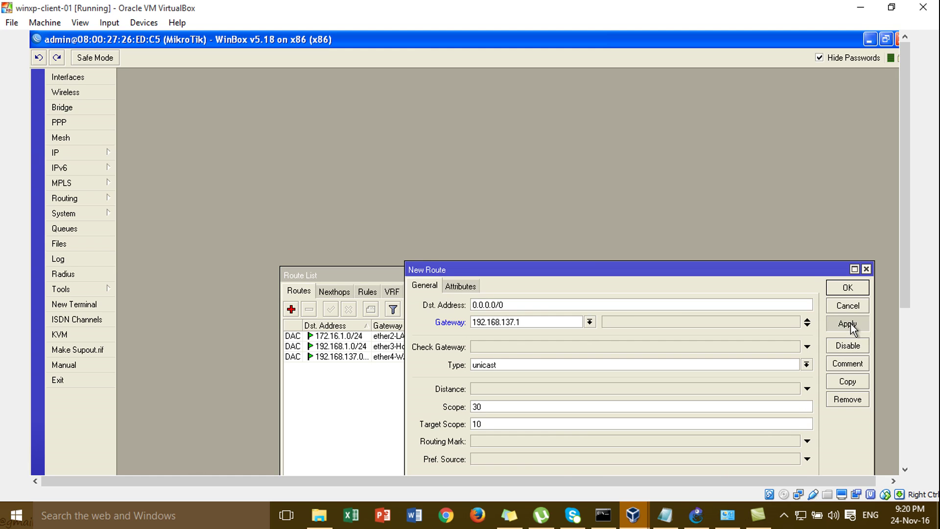
click(847, 297)
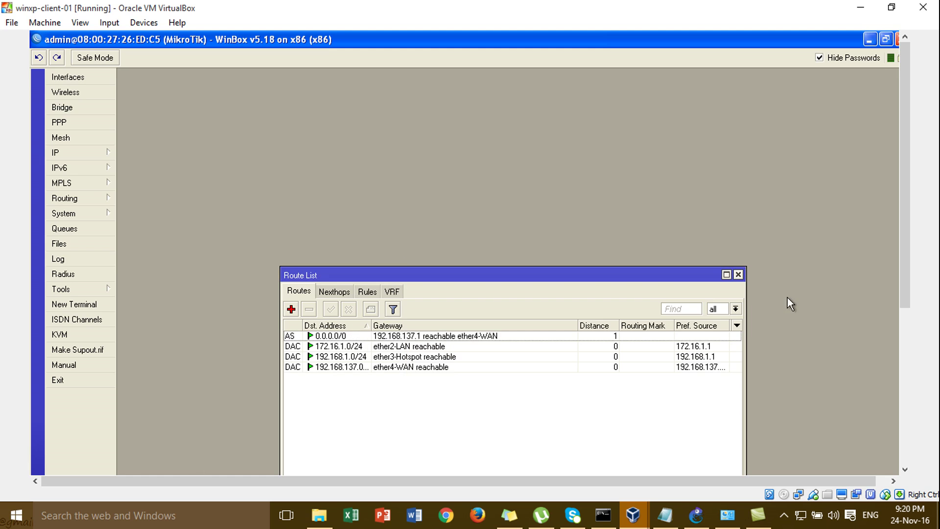
drag(706, 281, 701, 202)
click(737, 196)
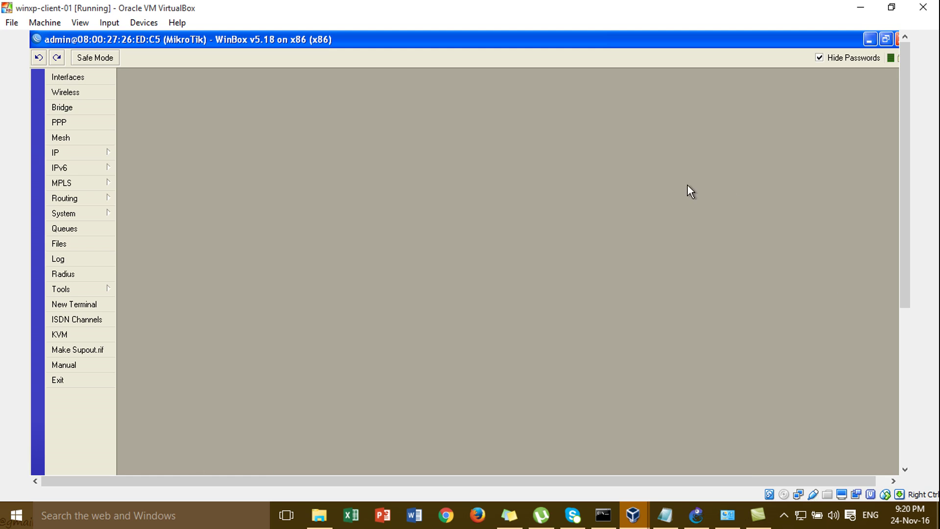
Glance at the GNS3 task list, return to WinBox, and add a firewall NAT rule on chain srcnat with action masquerade.
click(697, 519)
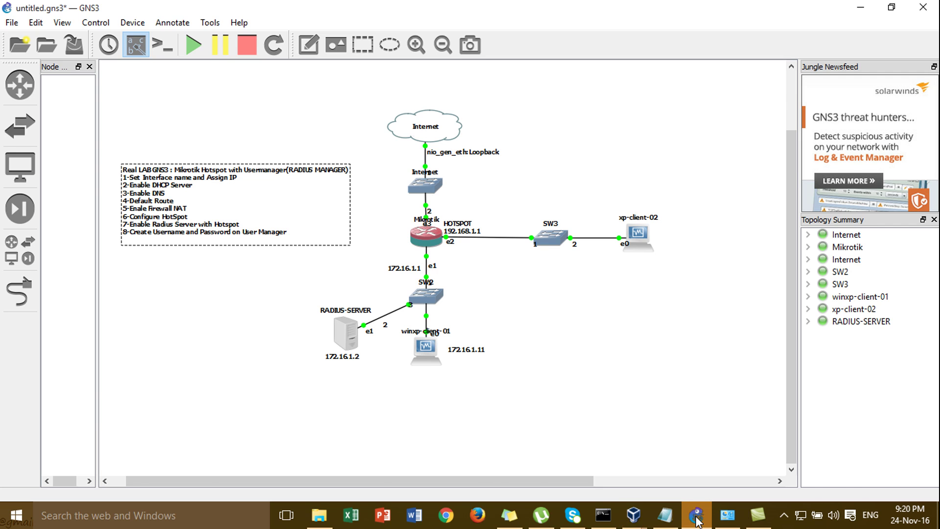
click(633, 514)
click(75, 154)
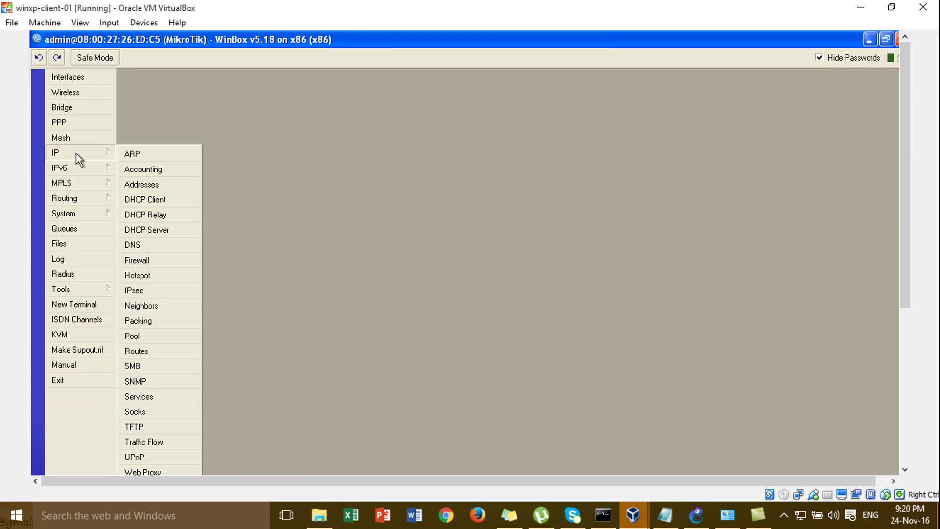
click(165, 261)
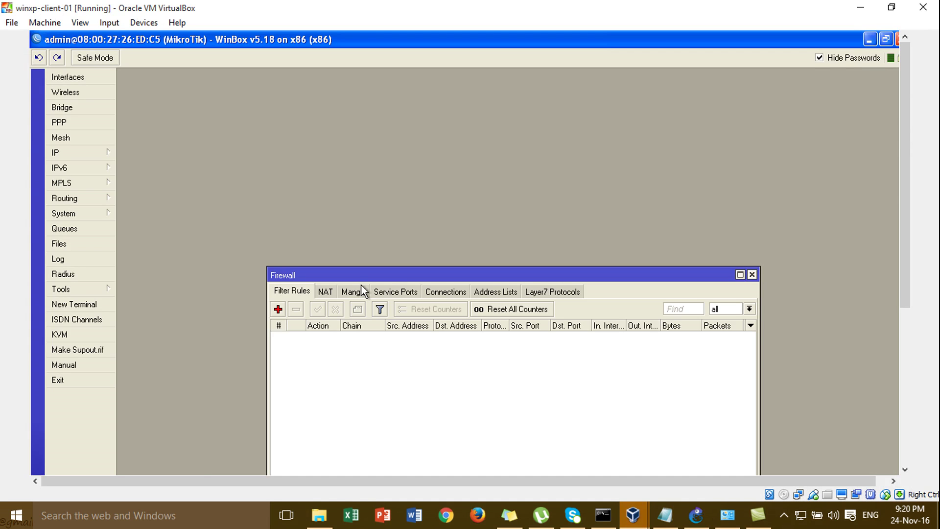
click(329, 292)
drag(344, 275, 325, 150)
click(259, 186)
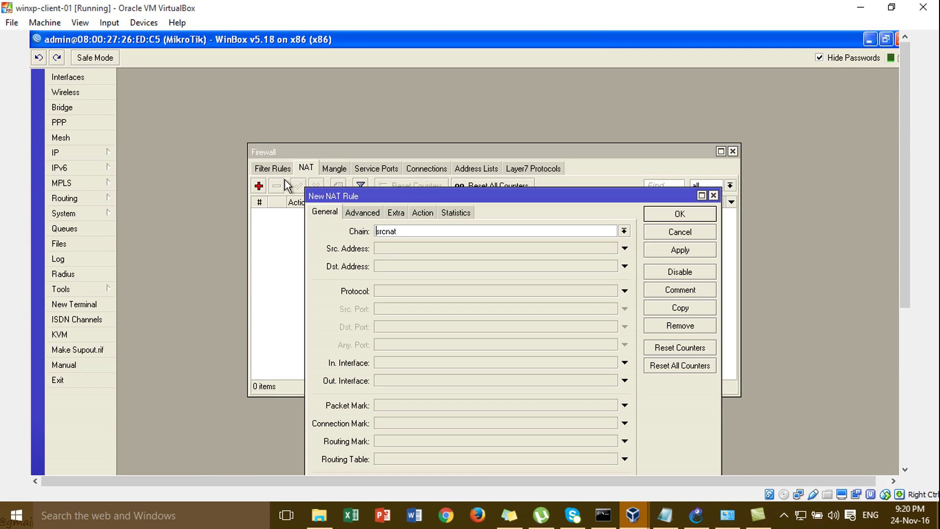
click(428, 212)
click(441, 227)
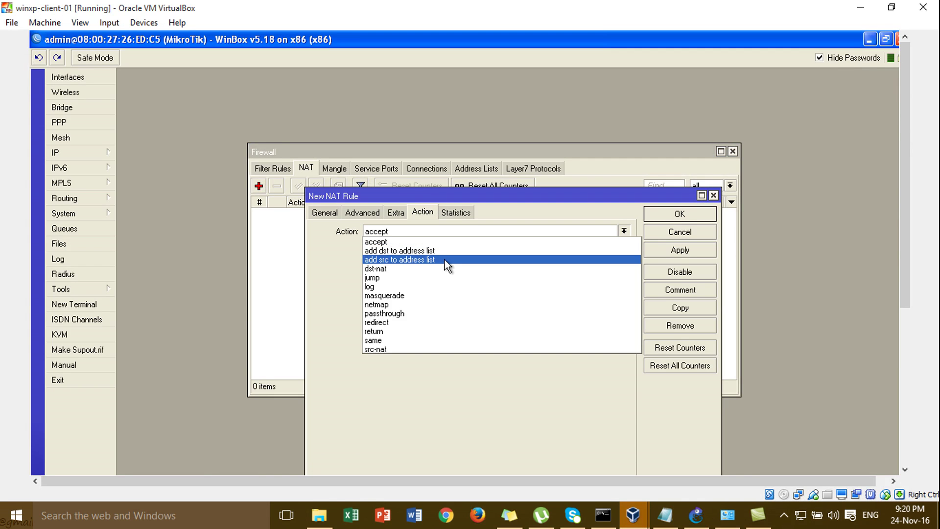
click(451, 295)
click(666, 251)
click(670, 225)
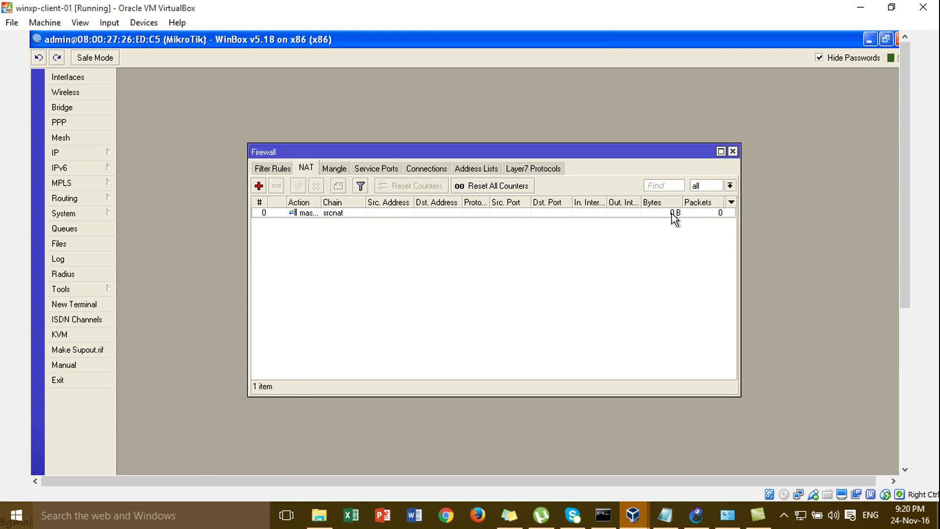
click(733, 152)
Open a router terminal and ping google.com to test the internet connection.
click(98, 304)
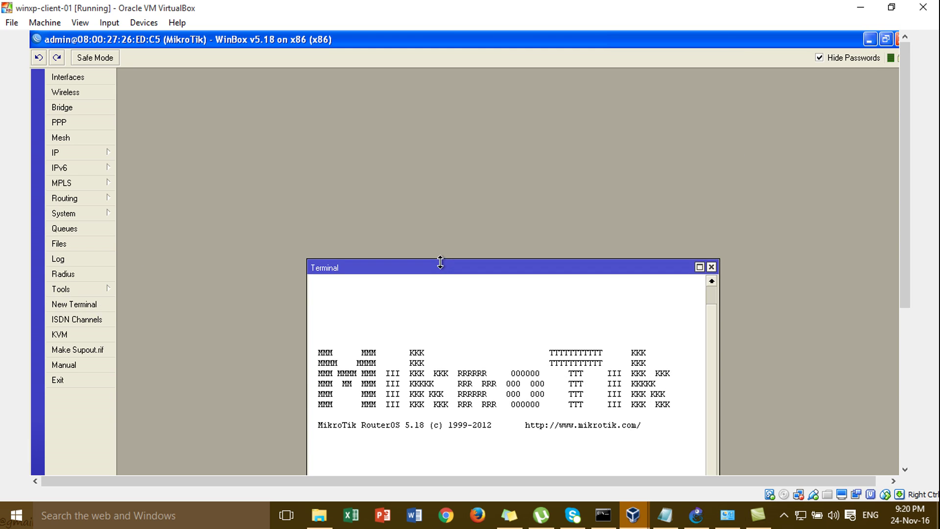
drag(436, 259, 446, 82)
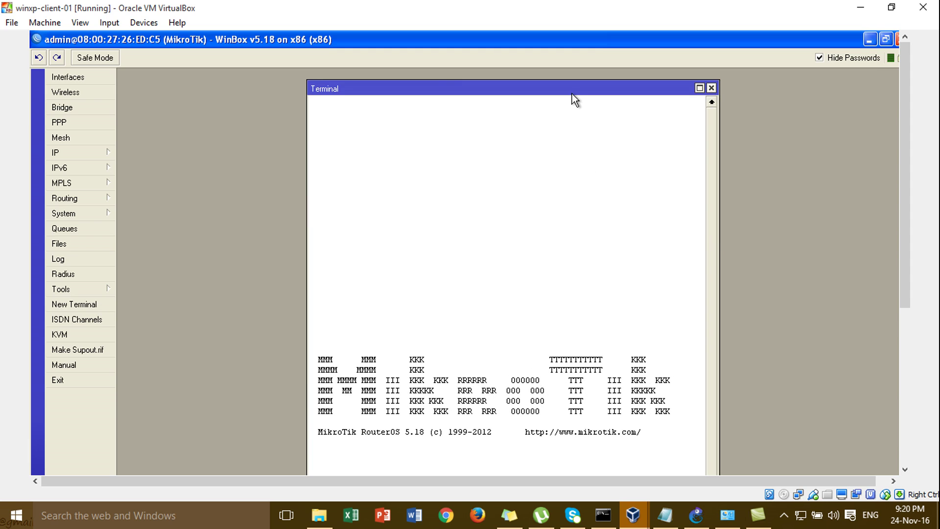
drag(571, 93, 567, 77)
key(Return)
key(Return)
key(Return)
key(Return)
key(Return)
key(Return)
key(Return)
key(Return)
key(Return)
key(Return)
key(Return)
key(Return)
key(Return)
key(Return)
key(Return)
key(Return)
key(Return)
key(Return)
key(Return)
key(Return)
key(Return)
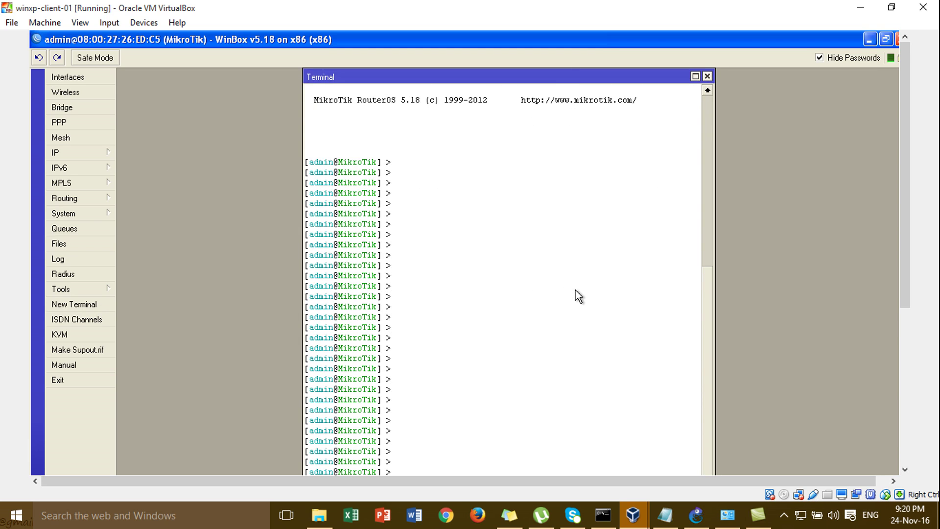
drag(917, 232, 915, 331)
text(ping google.com)
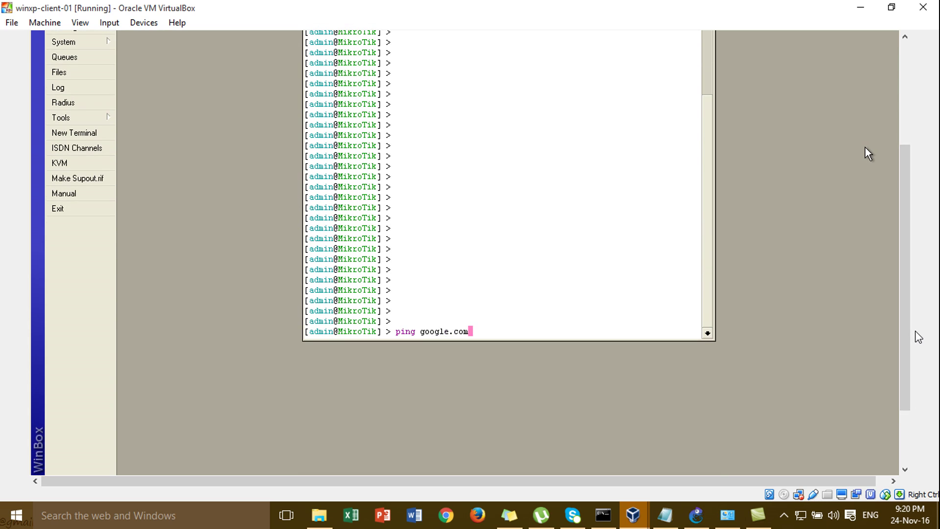
key(Return)
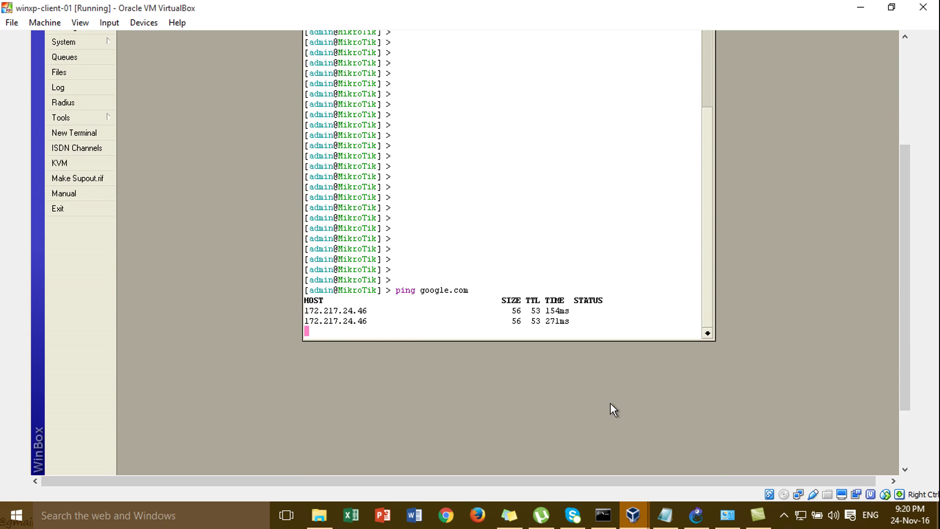
Minimize WinBox and launch Google Chrome from the winxp-client-01 desktop.
drag(904, 176, 906, 49)
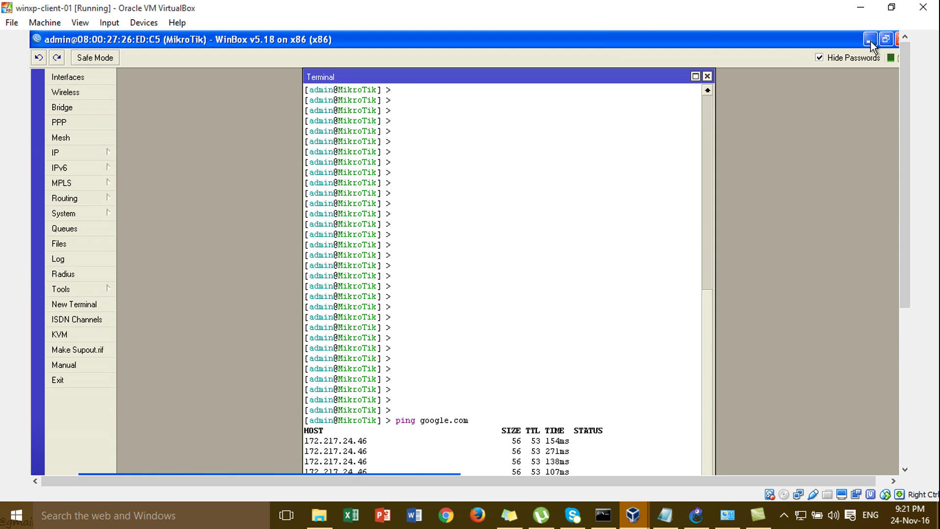
click(869, 40)
double_click(56, 356)
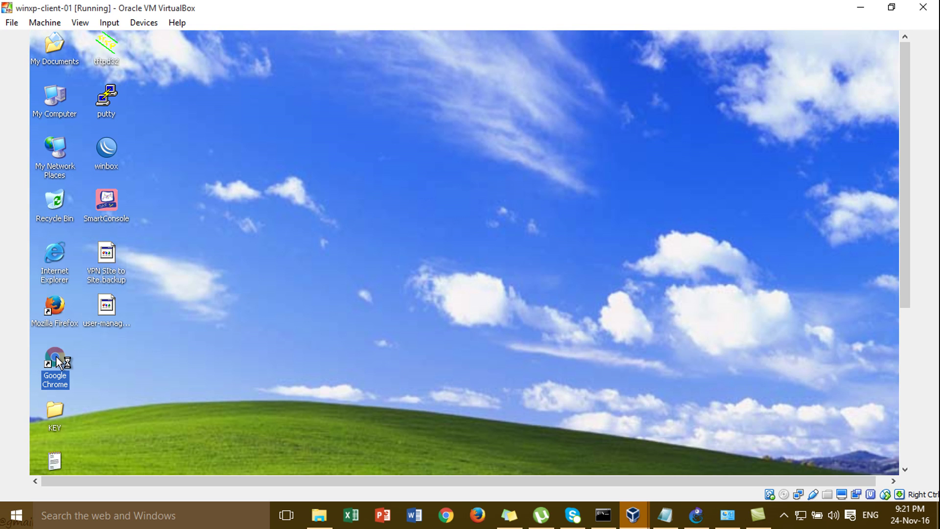